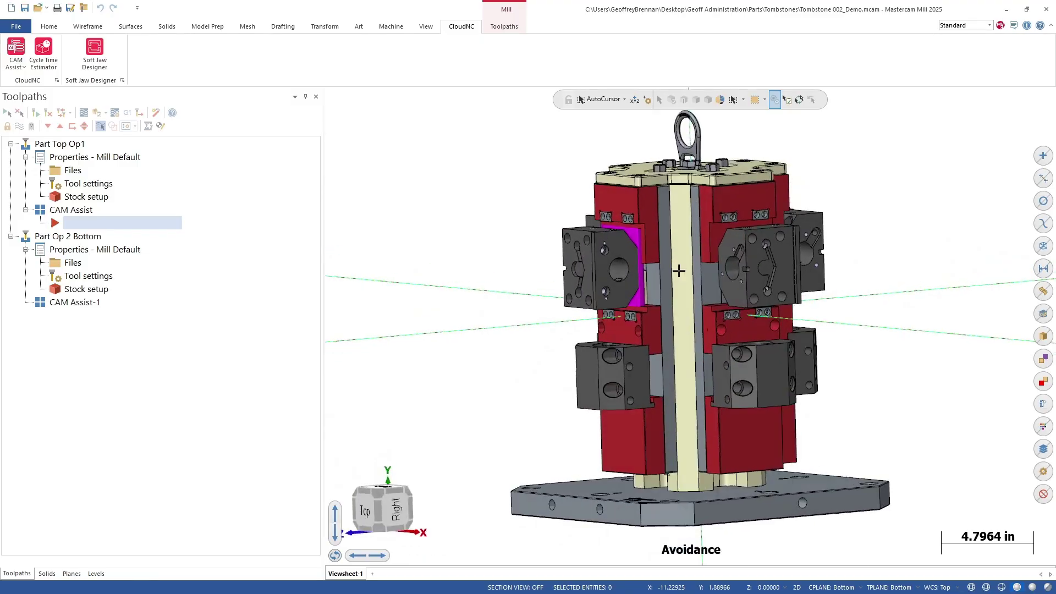
Check the top setup's Rectangular 1 stock, basic-block master model and three workholding fixtures, then close the setup.
scroll(620, 296, up, 3)
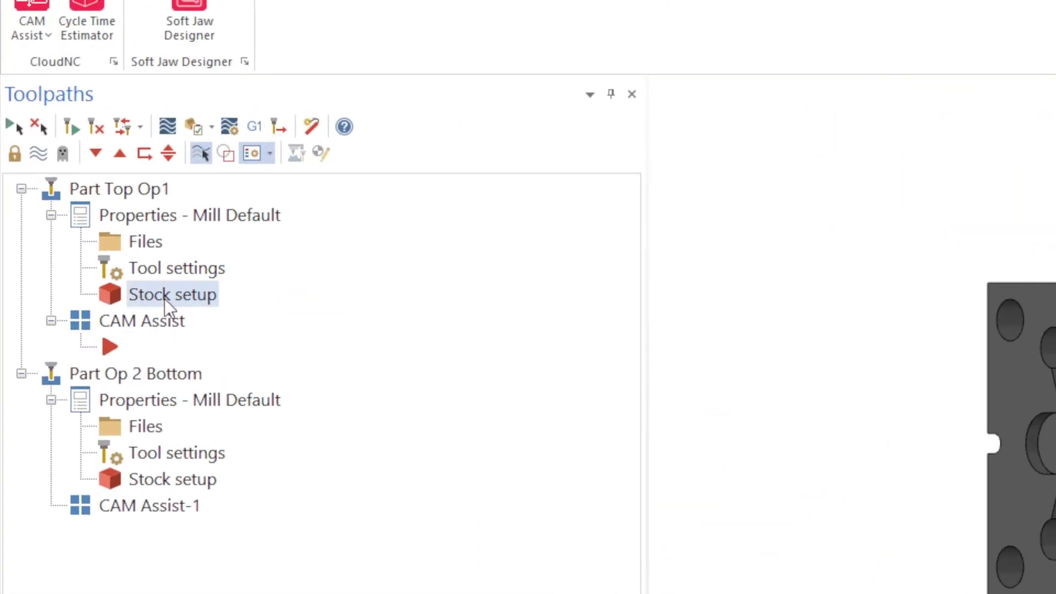
click(164, 298)
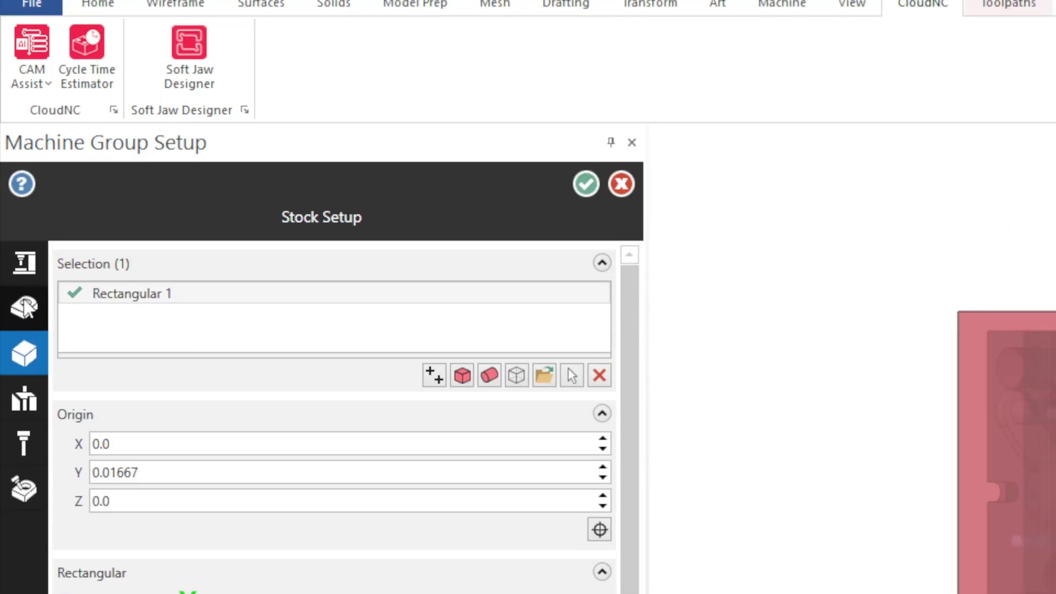
click(31, 286)
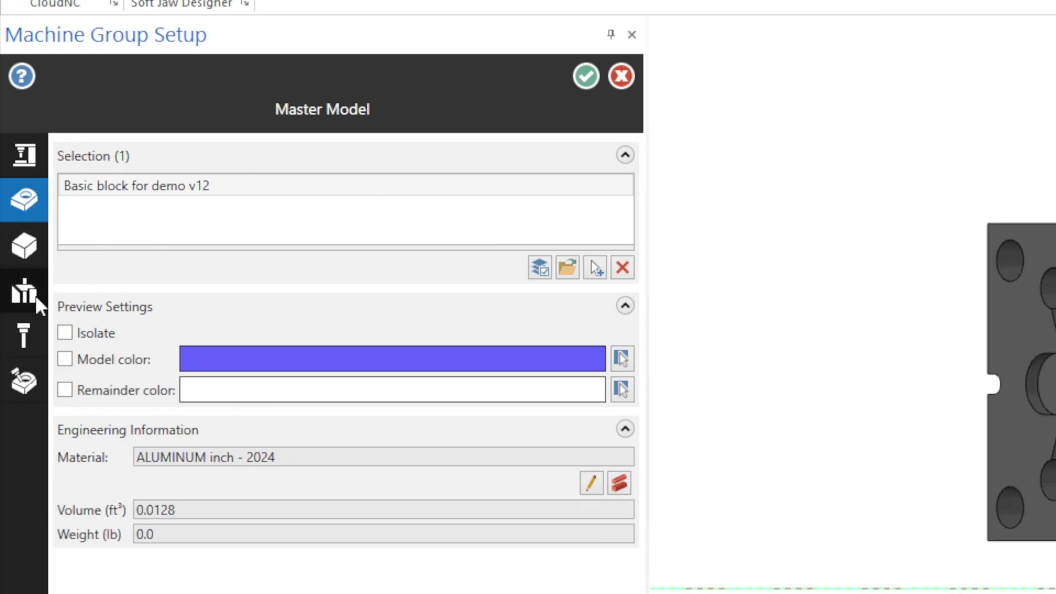
click(24, 291)
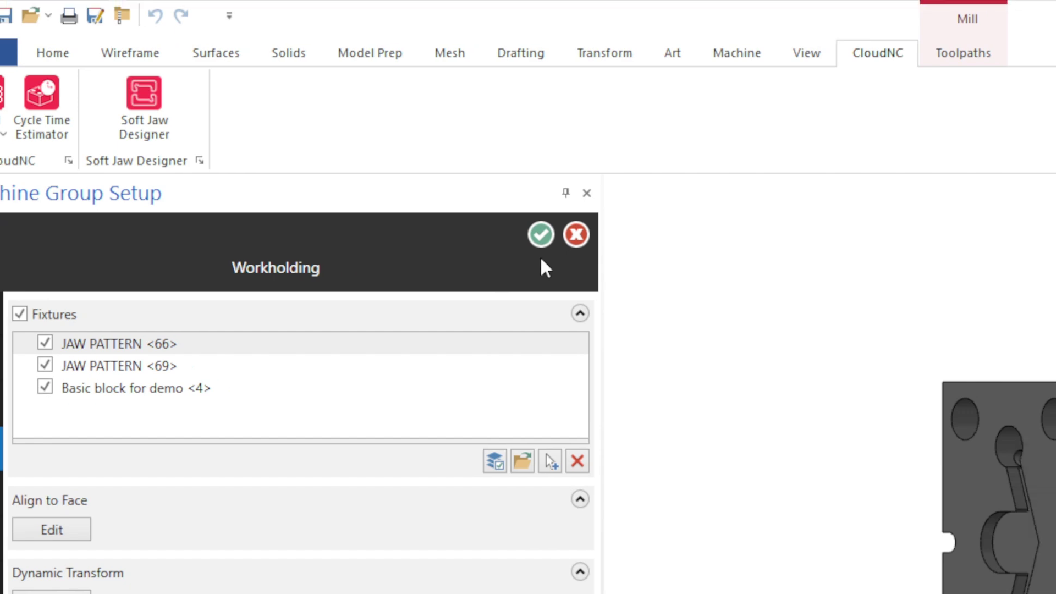
click(586, 185)
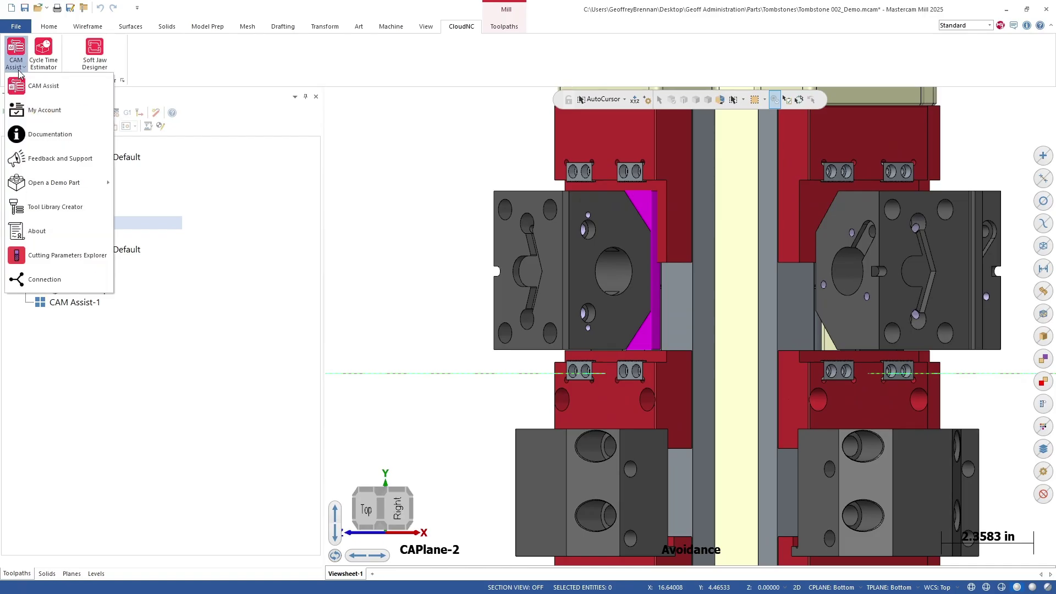
Launch CloudNC CAM Assist, saving the file first, and show its settings.
click(22, 87)
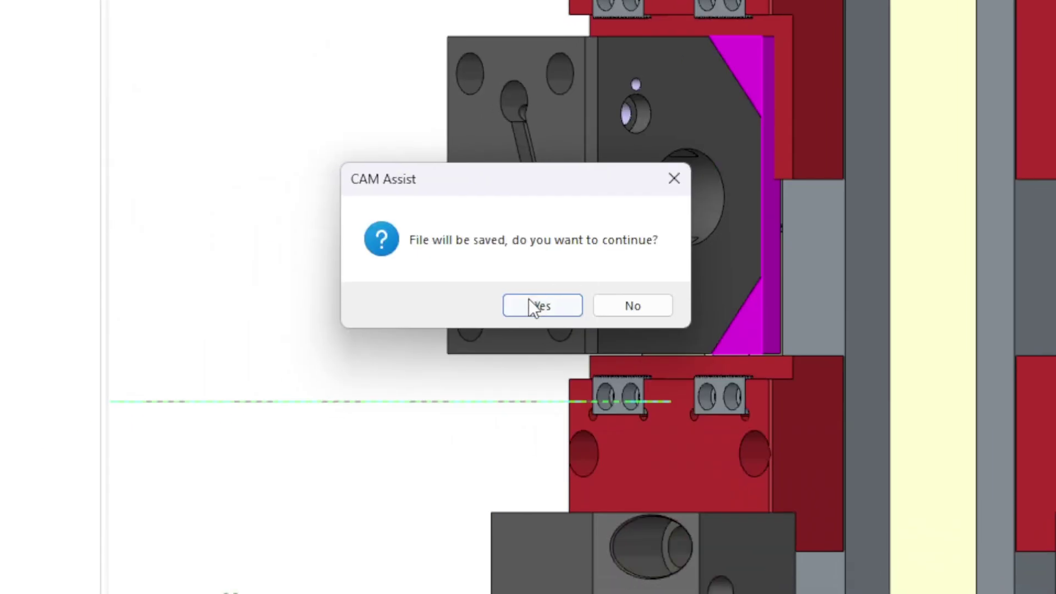
click(798, 538)
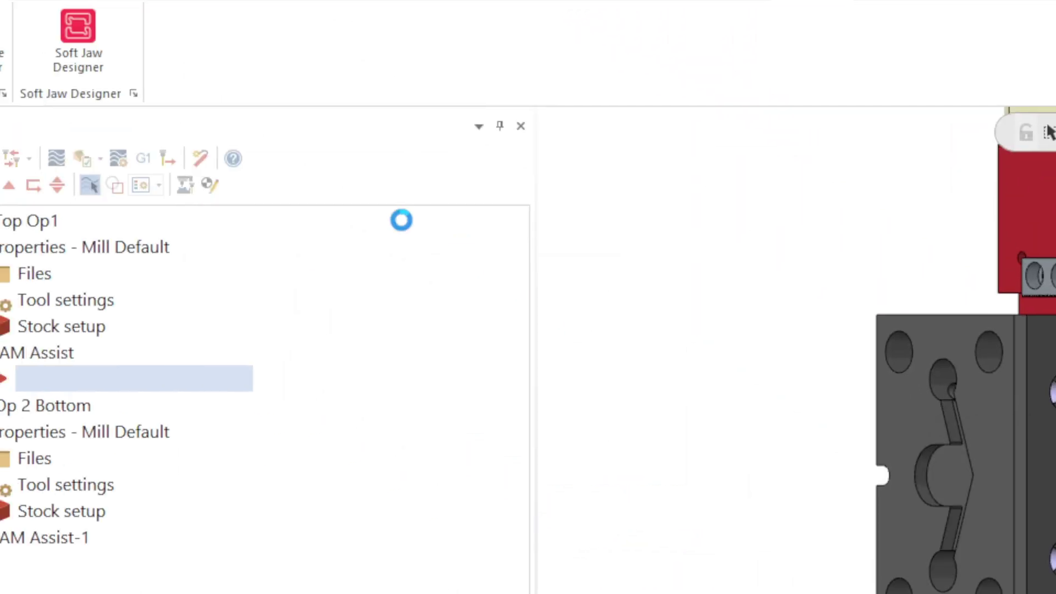
click(26, 98)
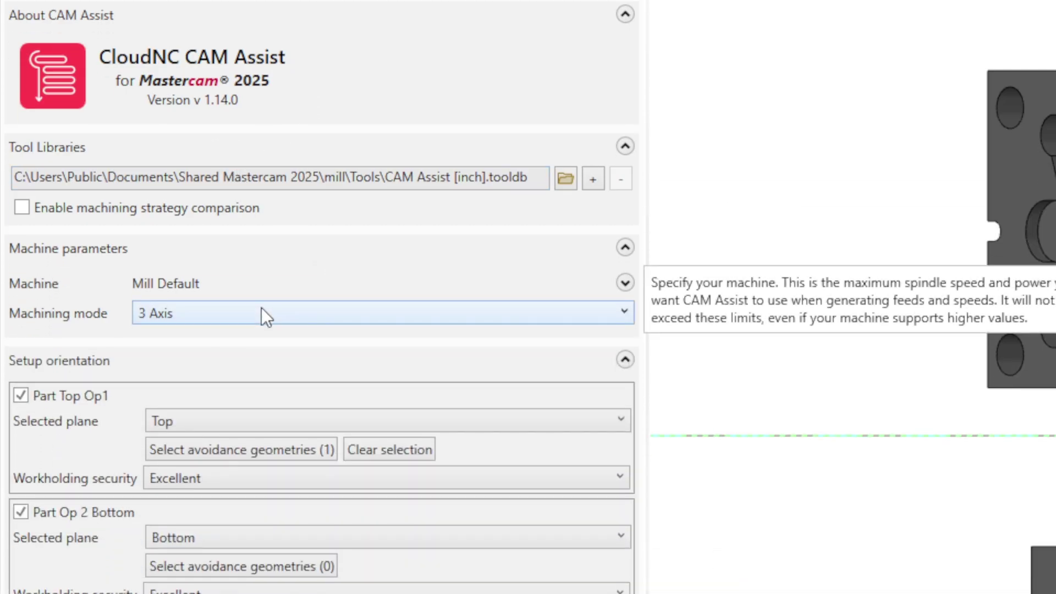
Set 3+2 Axis machining, exclude Part Op 2 Bottom, and clear Part Top Op1's avoidance geometry.
click(262, 311)
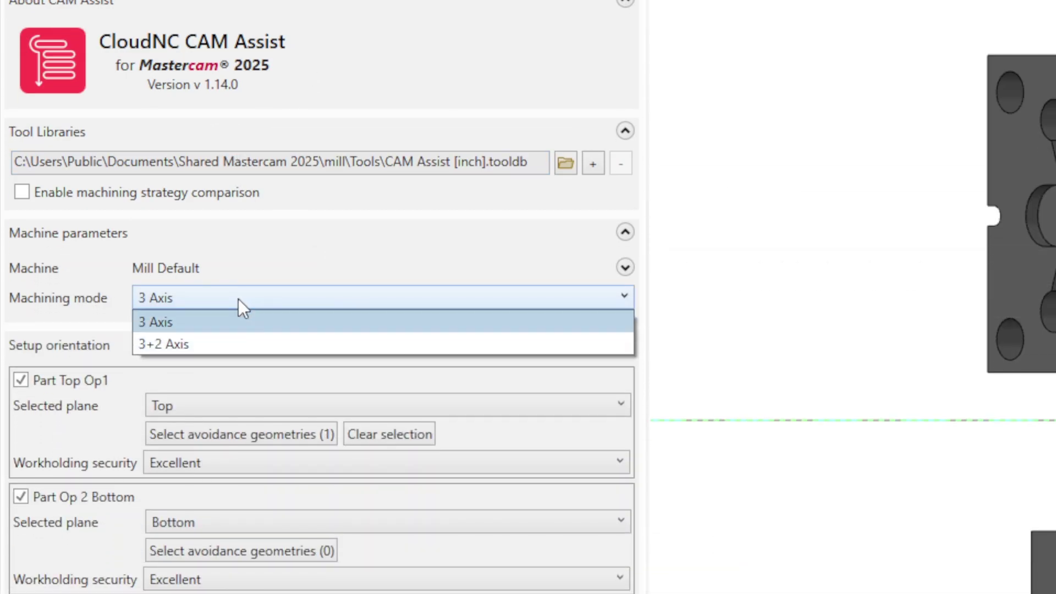
click(203, 363)
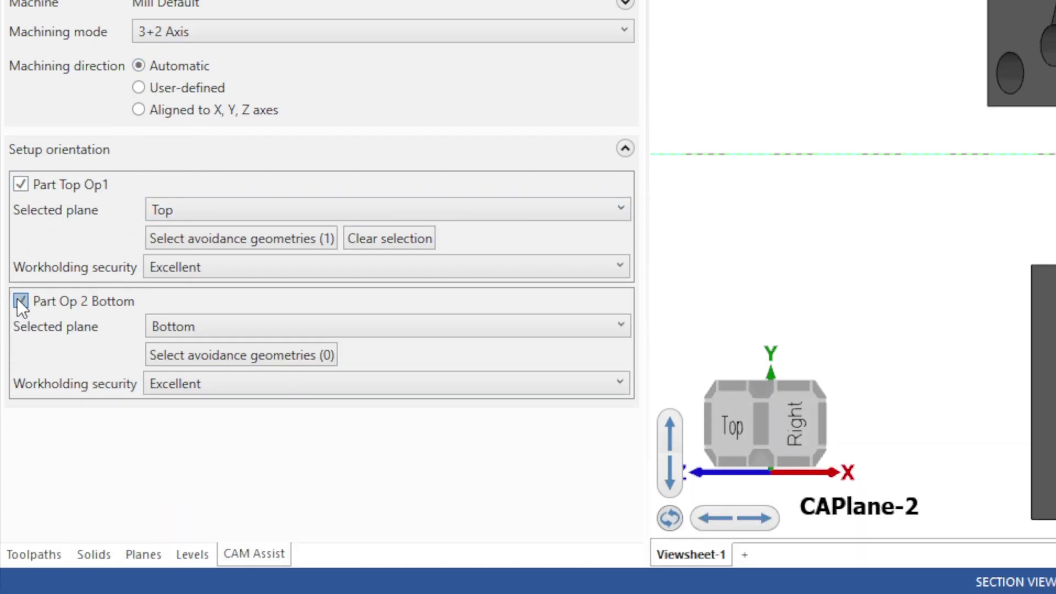
click(20, 302)
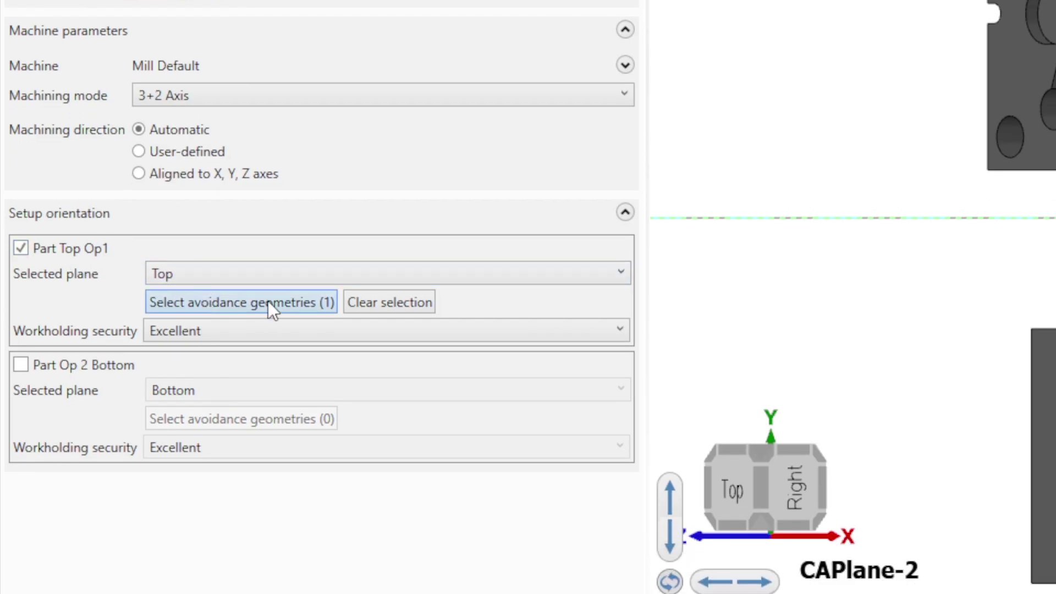
click(394, 343)
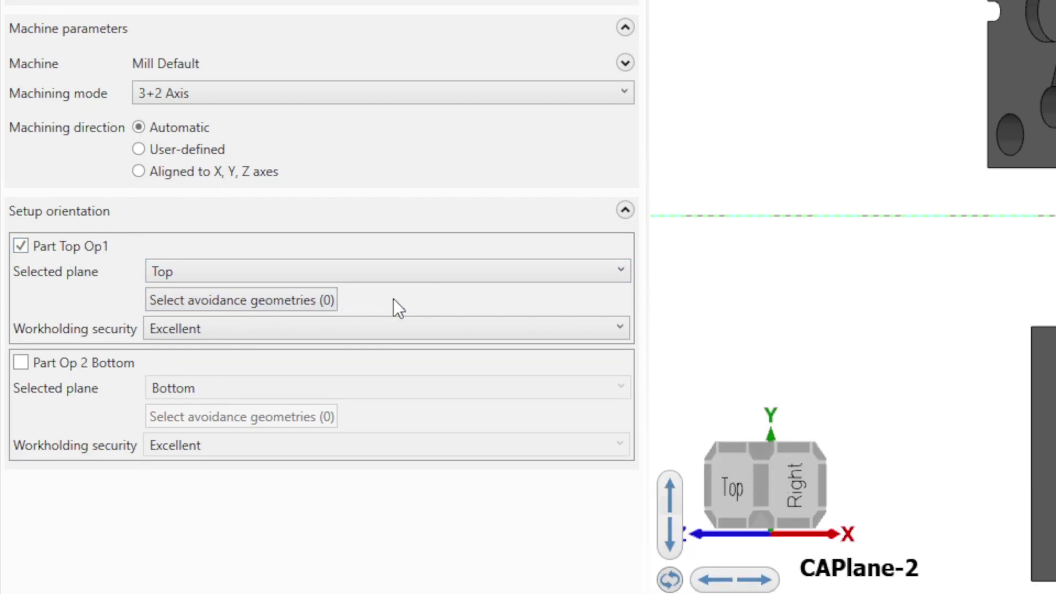
Use the angled chamfer face as avoidance geometry, run CAM Assist, and generate the 57 operations.
click(289, 299)
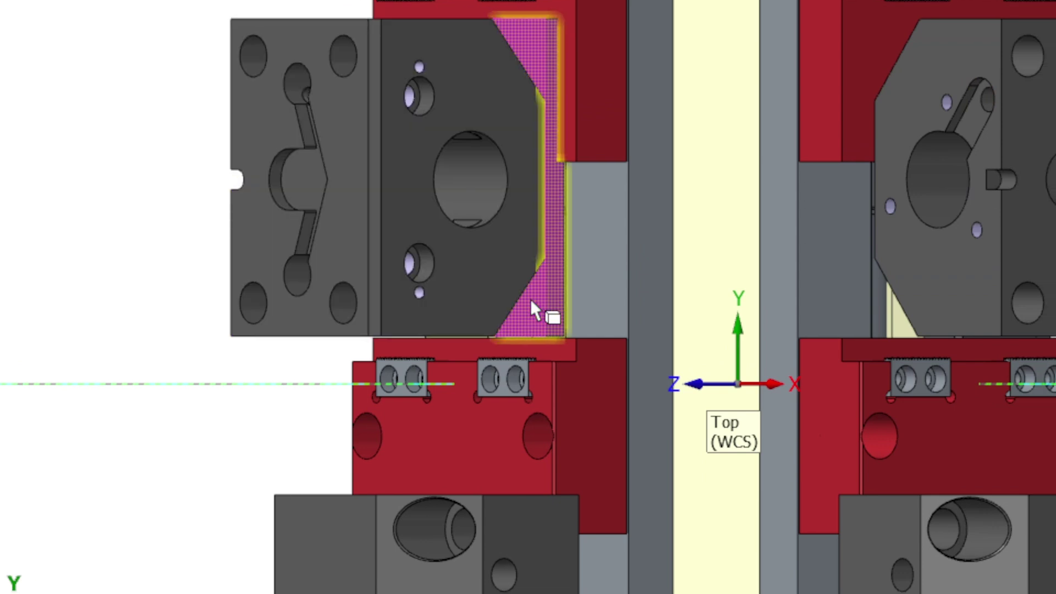
click(884, 208)
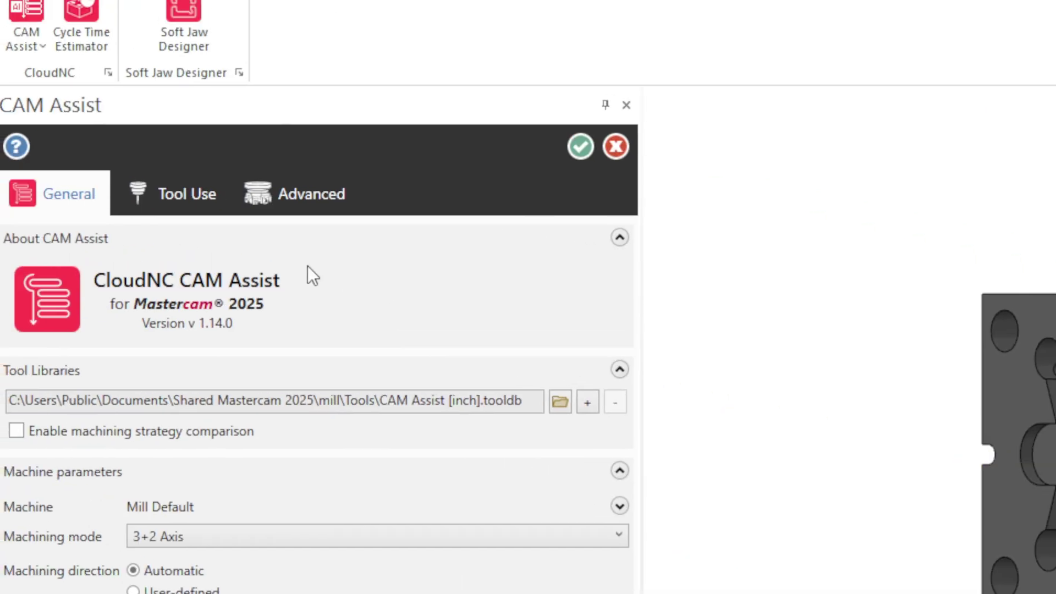
click(193, 287)
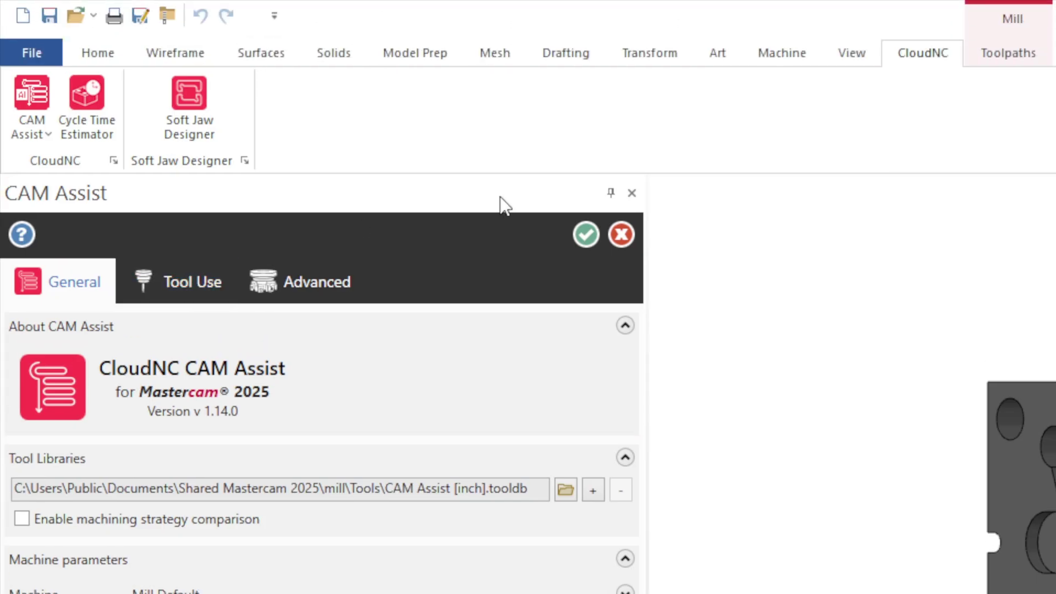
click(284, 287)
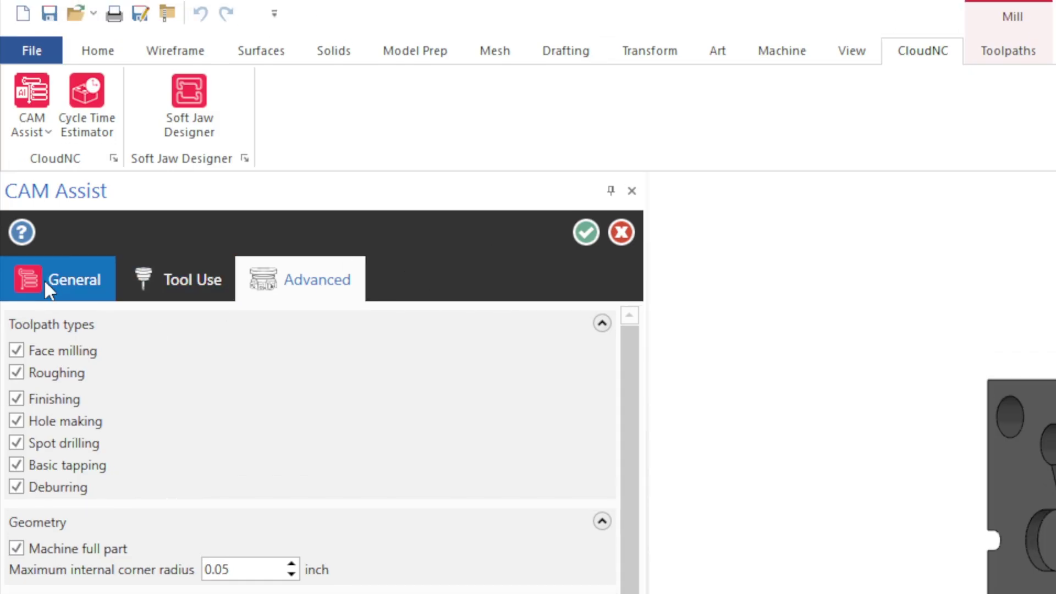
click(48, 285)
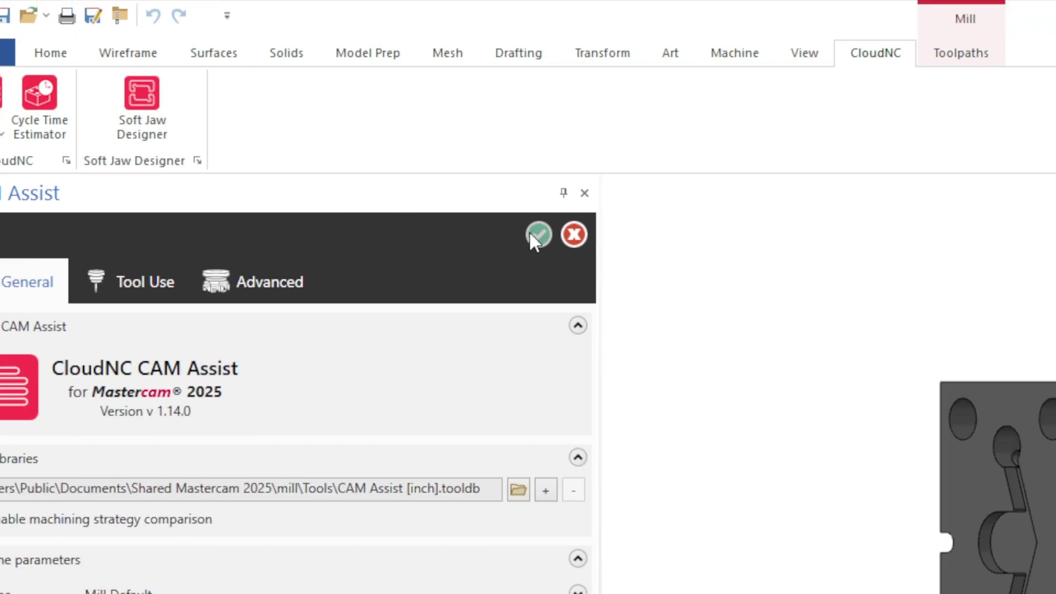
click(537, 236)
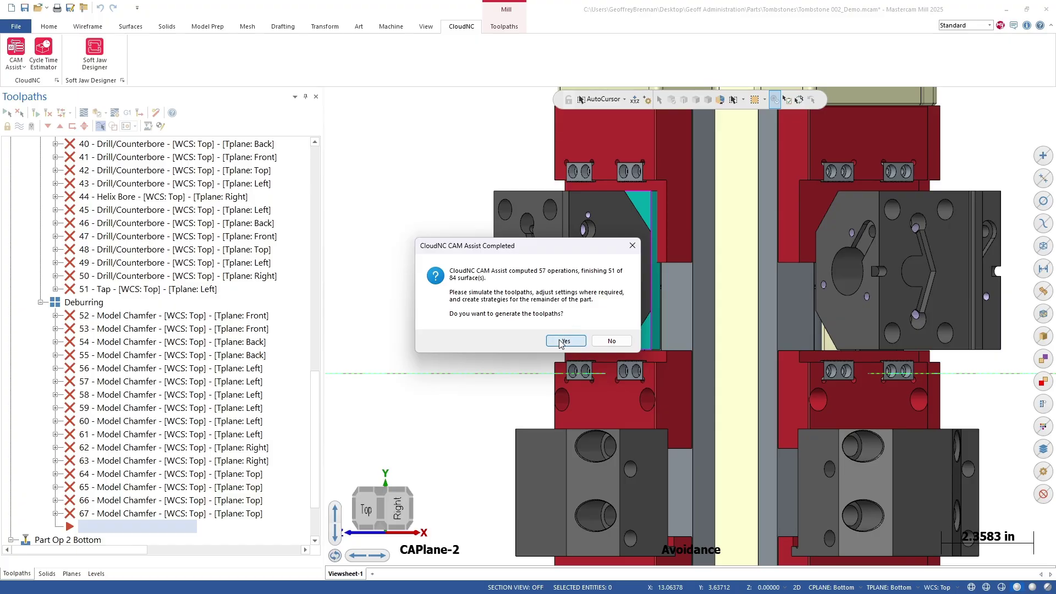
click(564, 341)
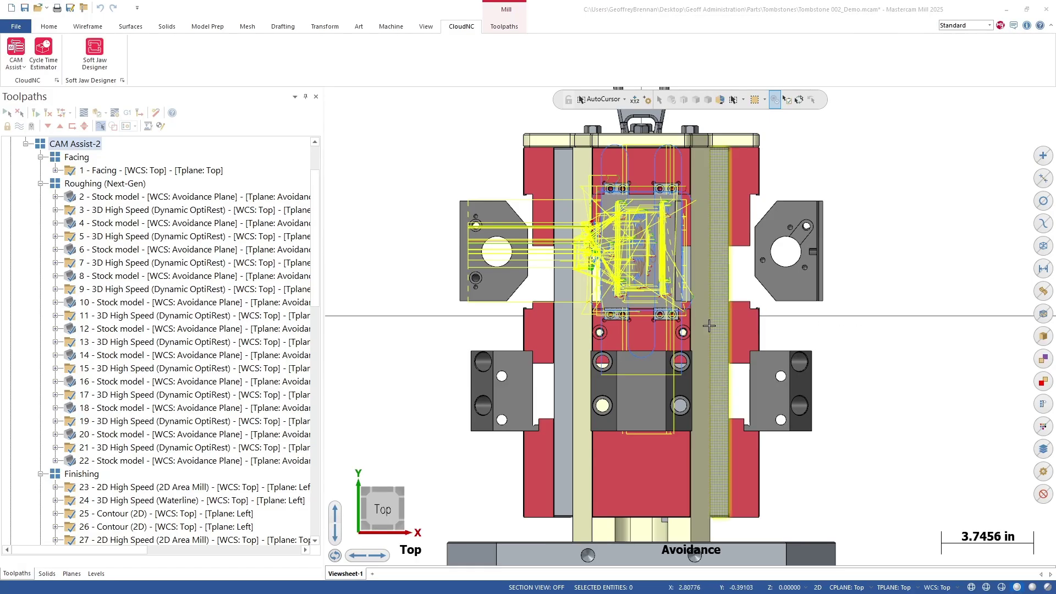
Zoom and orbit to inspect the Facing, Roughing and Finishing toolpaths, then return to CAPlane-4.
scroll(678, 321, down, 1)
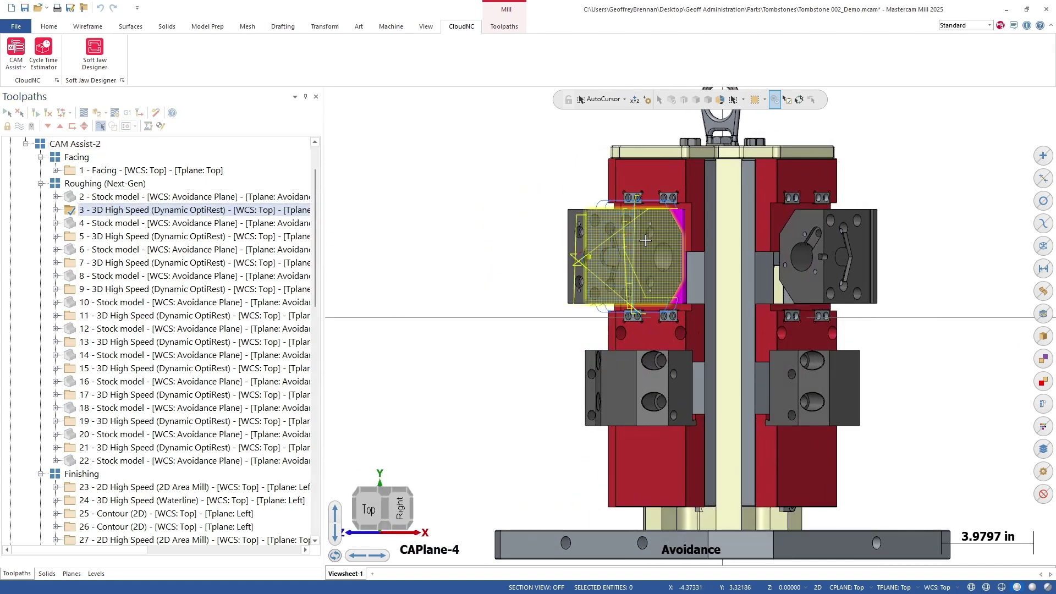
scroll(647, 240, up, 2)
middle_drag(647, 240, 736, 261)
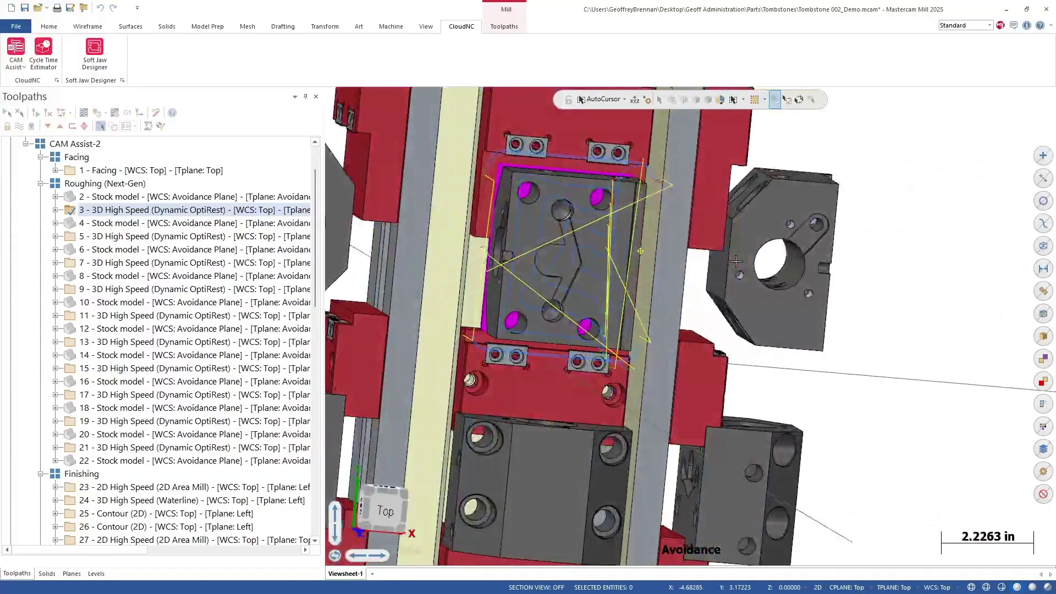
key(alt+p)
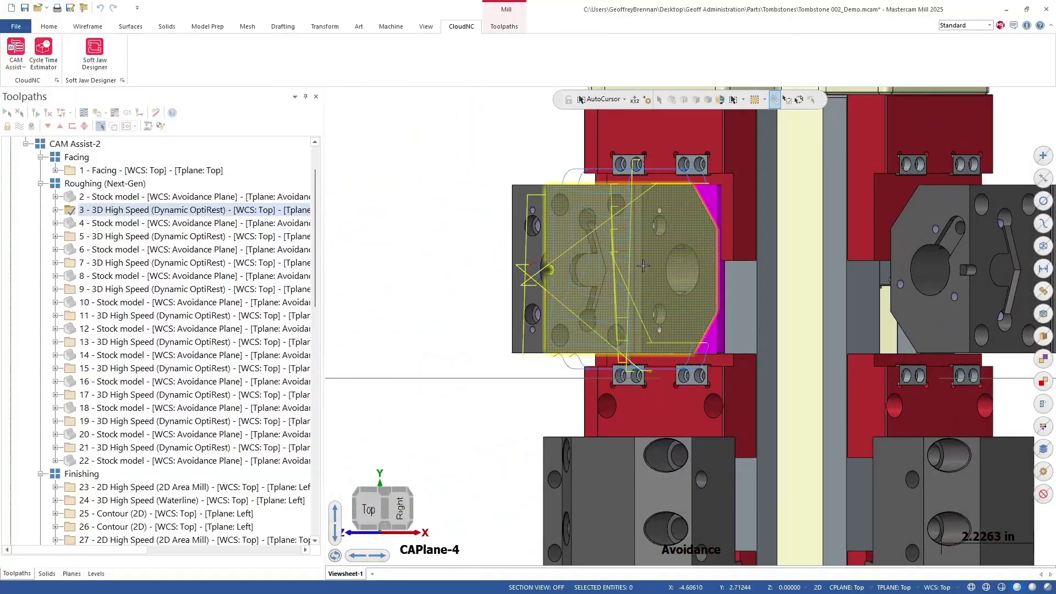
scroll(96, 245, down, 8)
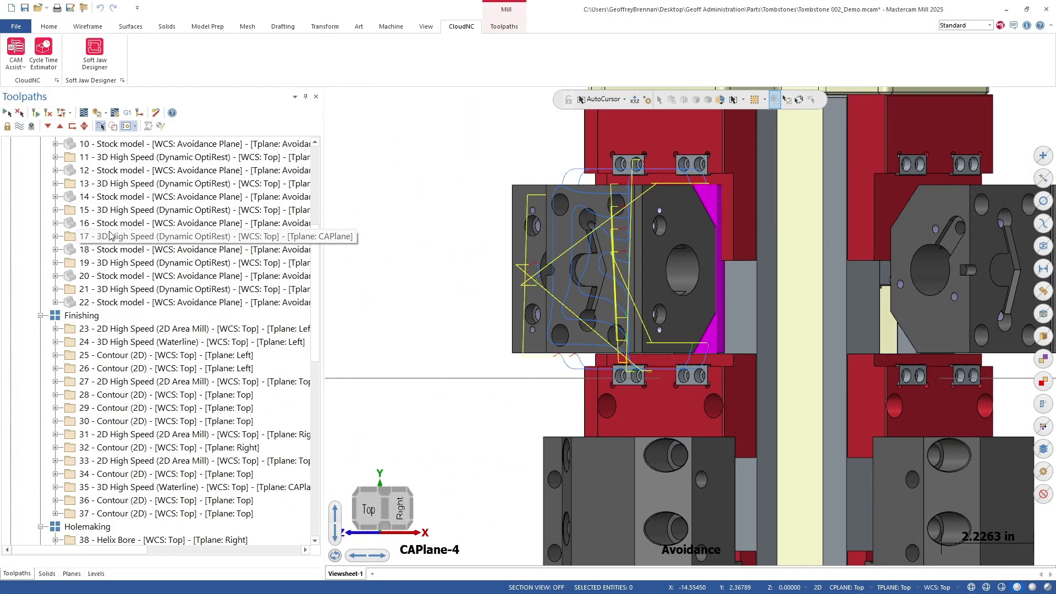
scroll(107, 239, up, 10)
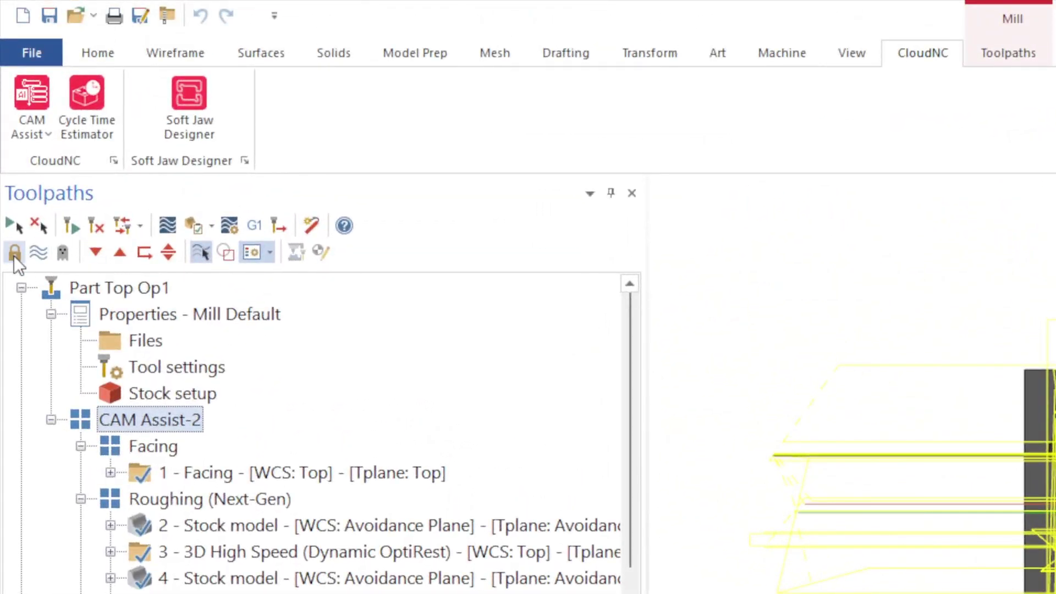
Lock all CAM Assist-2 operations under Part Top Op1 and collapse the group.
click(14, 255)
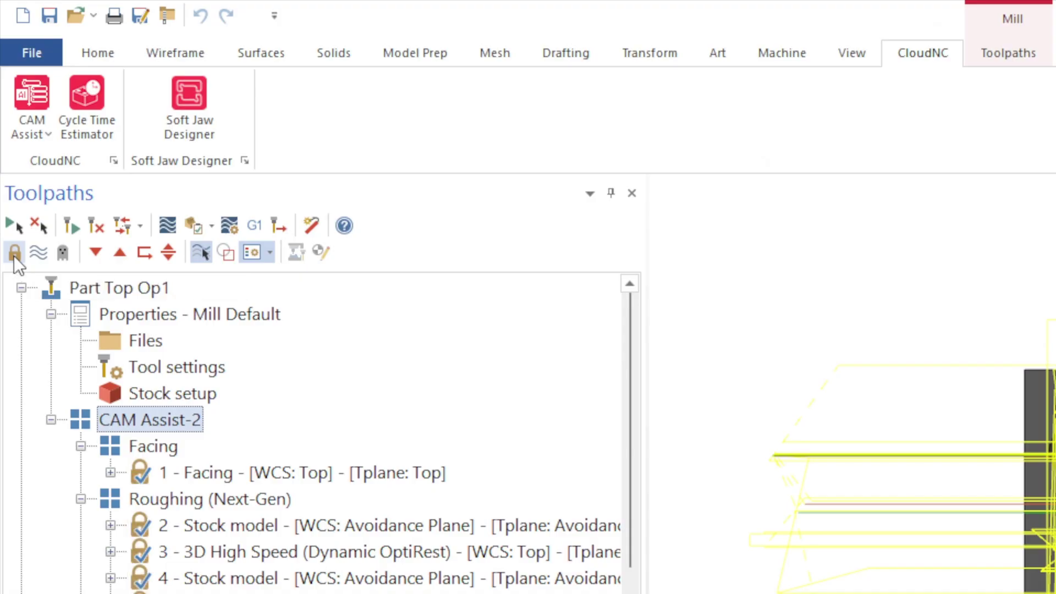
scroll(245, 536, down, 7)
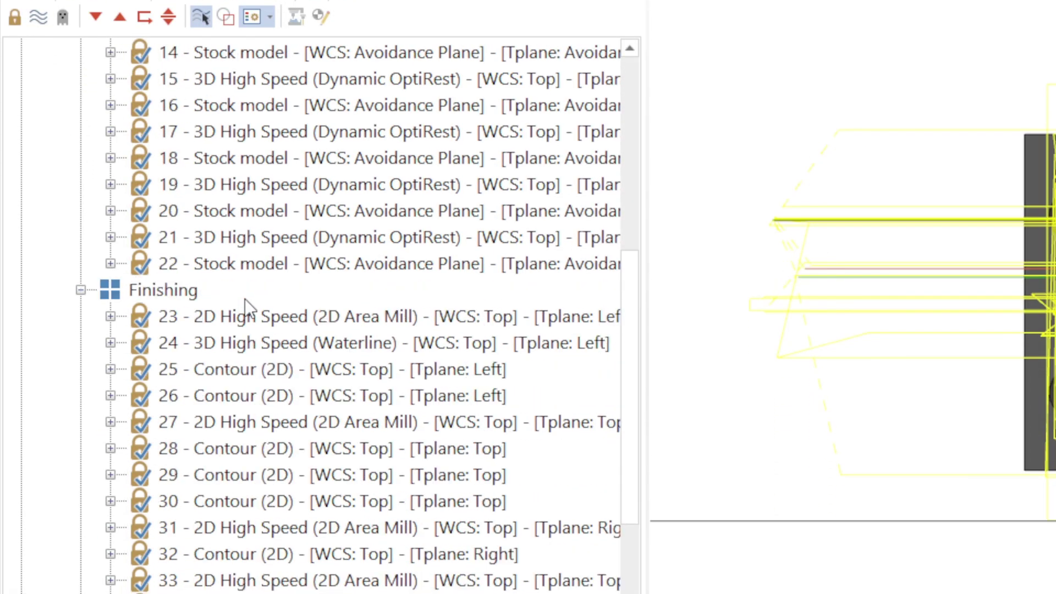
scroll(245, 299, down, 9)
scroll(246, 299, up, 14)
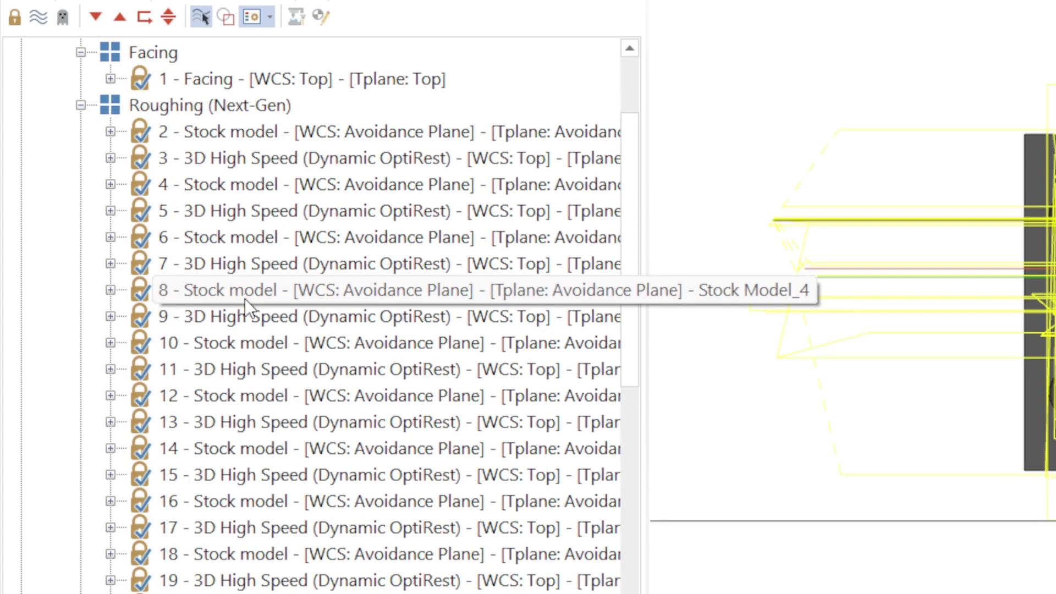
scroll(245, 299, up, 3)
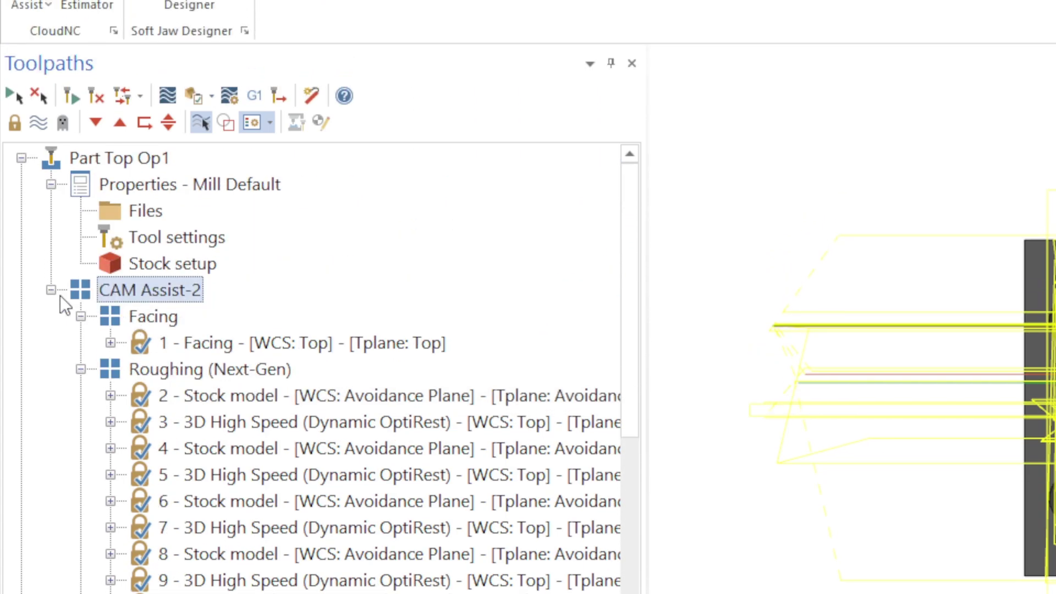
click(50, 289)
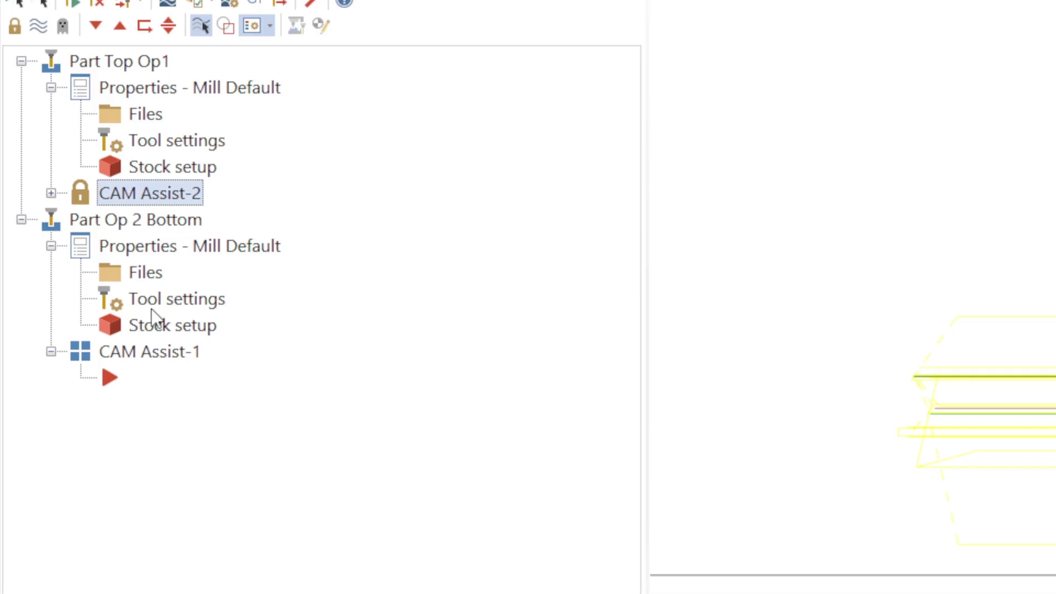
Replace Part Op 2 Bottom's master model with the Basic block for demo v12.
double_click(146, 299)
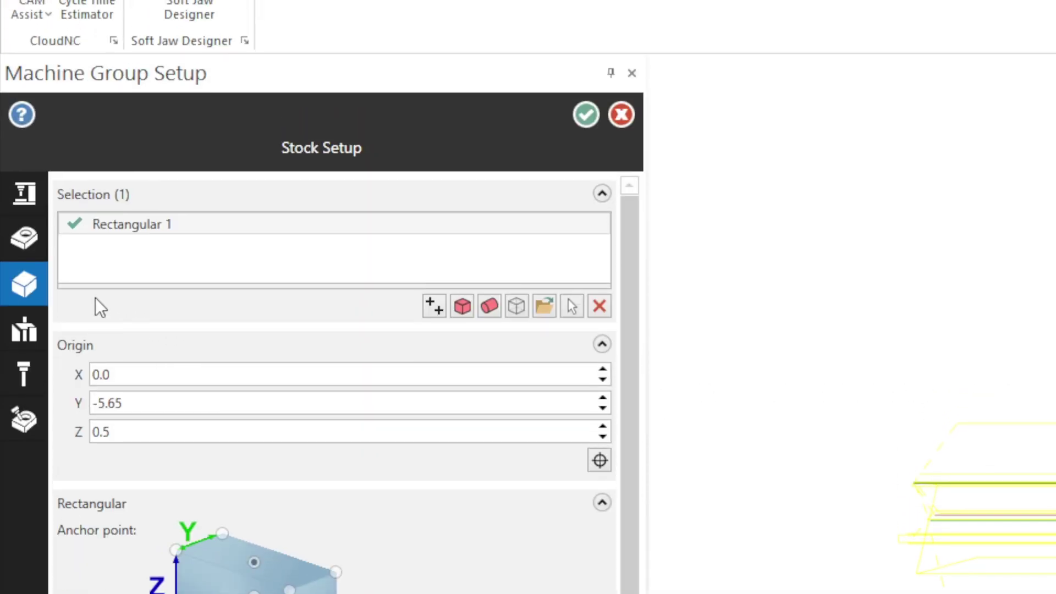
click(22, 245)
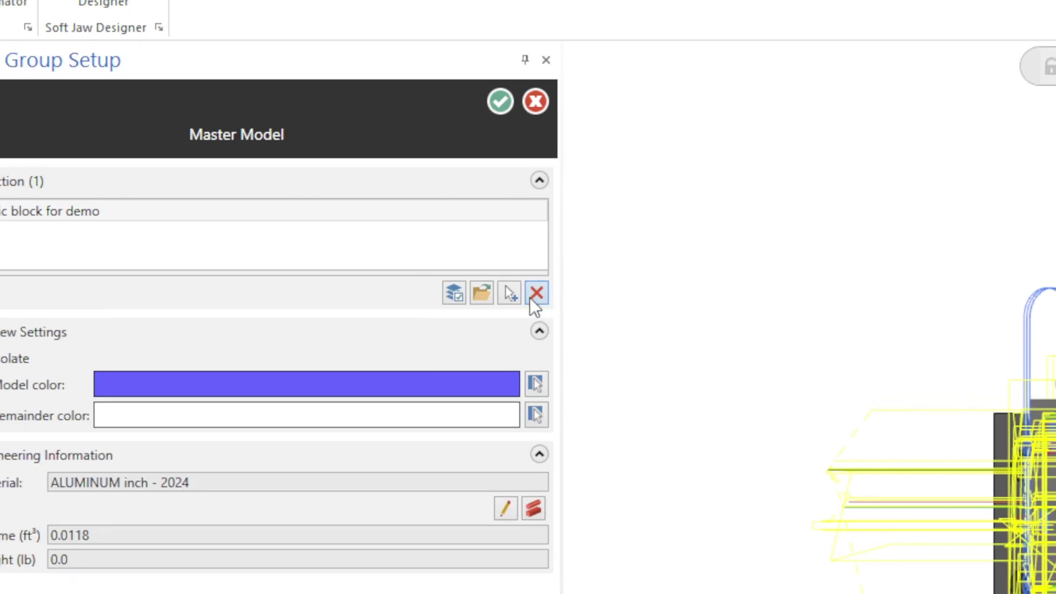
click(536, 293)
click(510, 295)
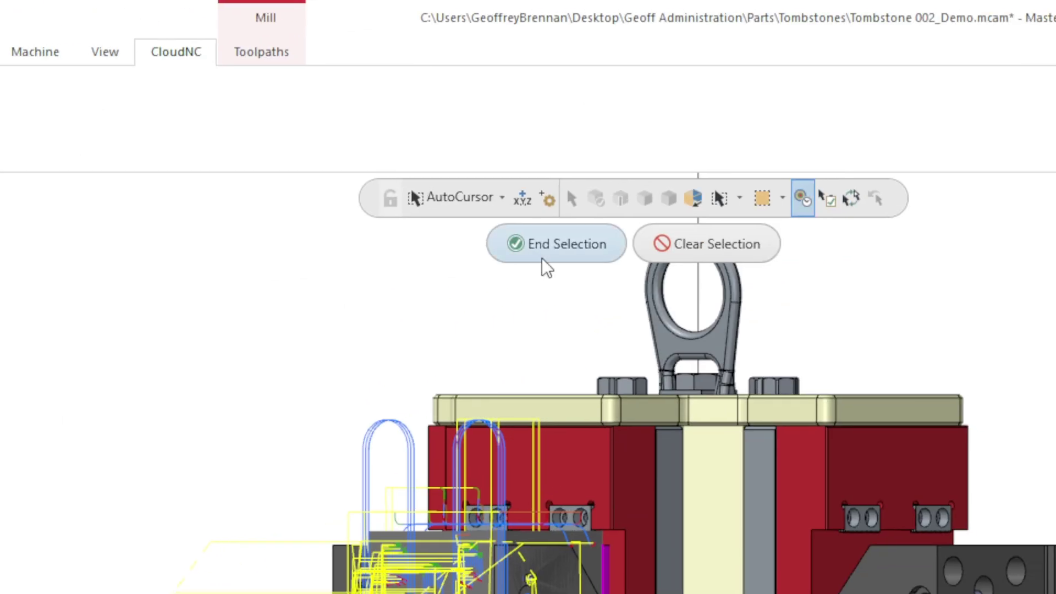
click(545, 257)
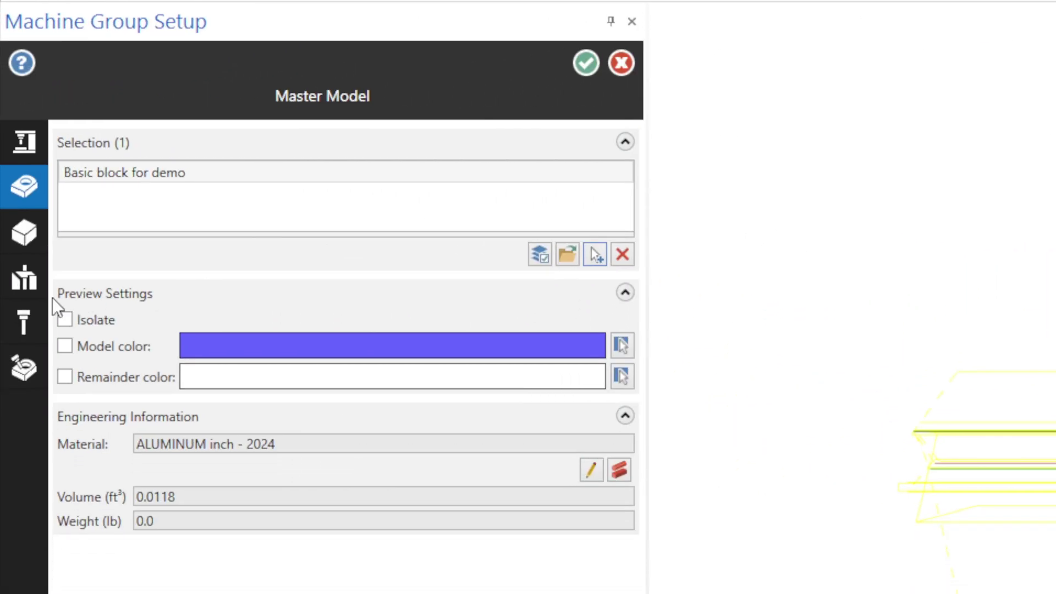
Add the block to the workholding fixtures, keeping JAW PATTERN <51> included, and accept the setup.
click(25, 290)
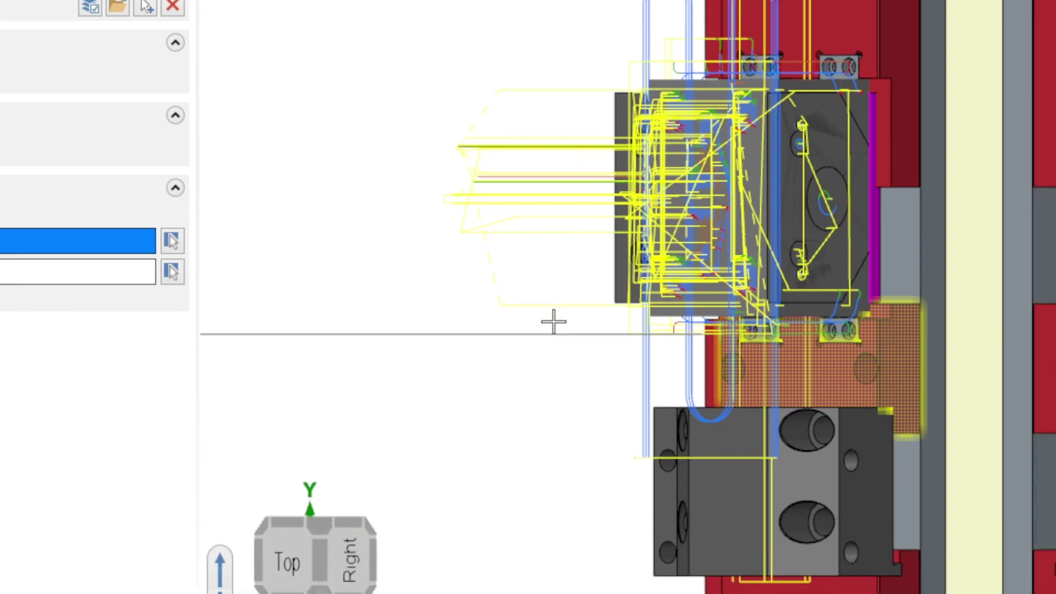
scroll(797, 566, down, 3)
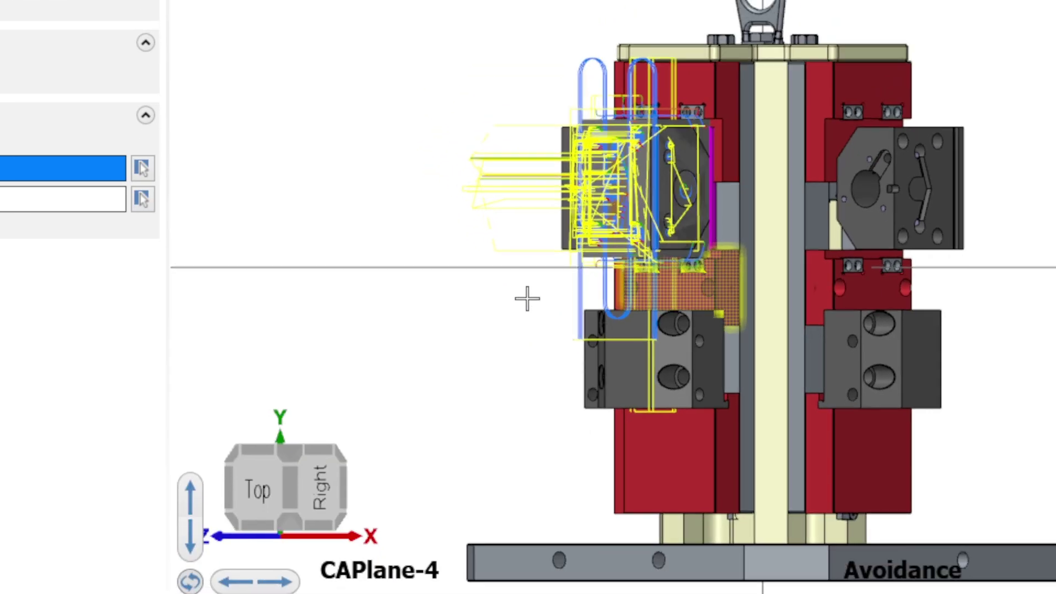
middle_drag(527, 298, 530, 297)
key(alt+1)
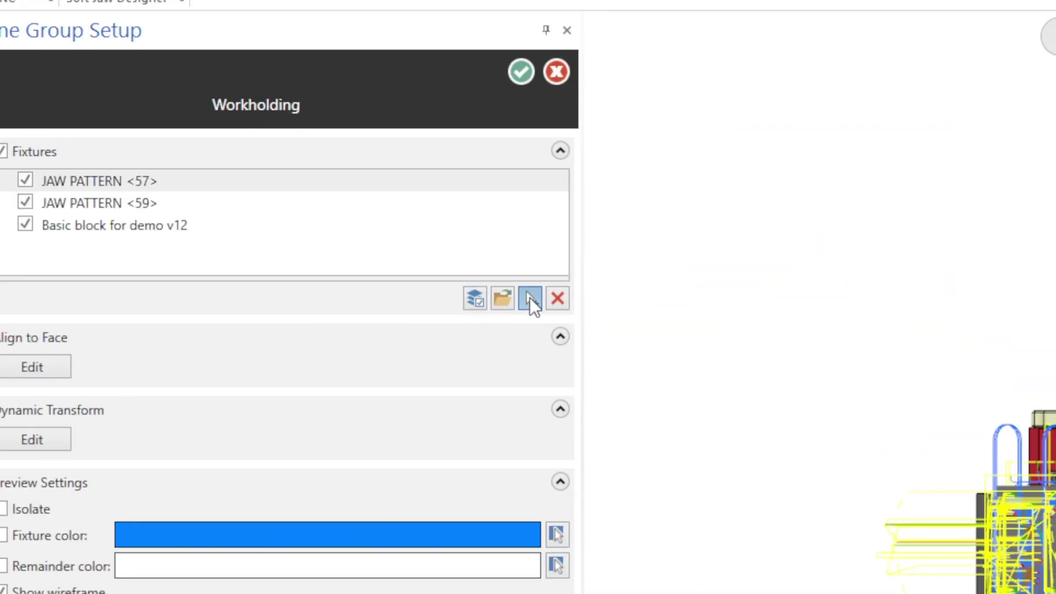
click(370, 21)
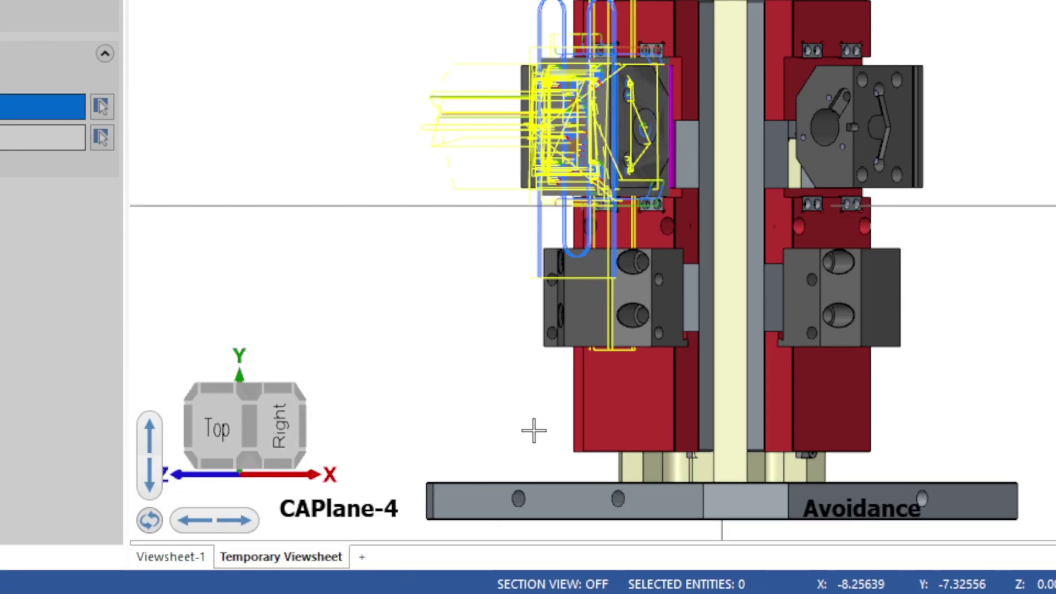
middle_drag(532, 431, 532, 495)
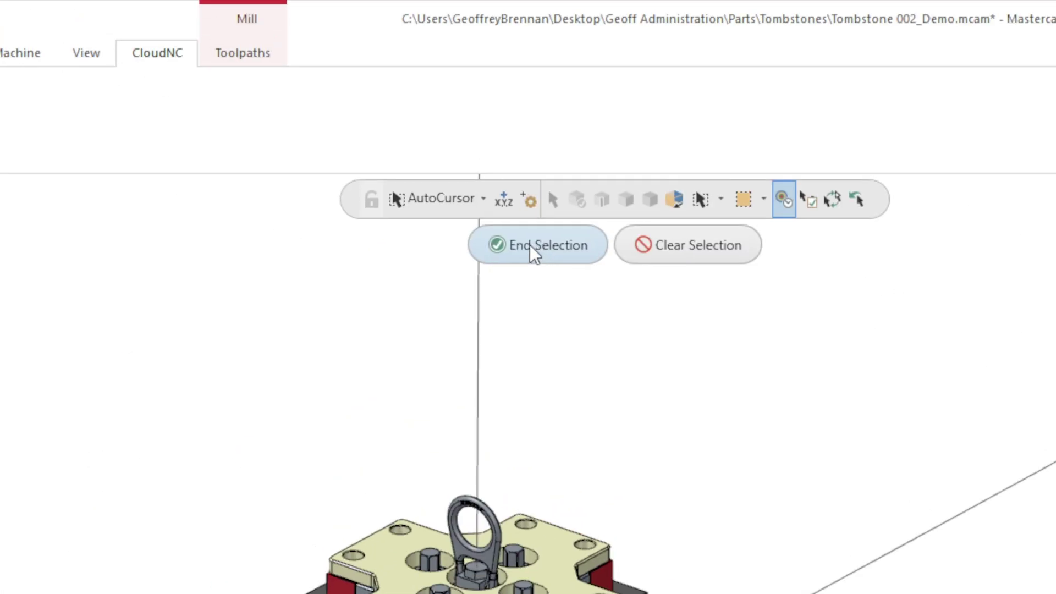
click(533, 250)
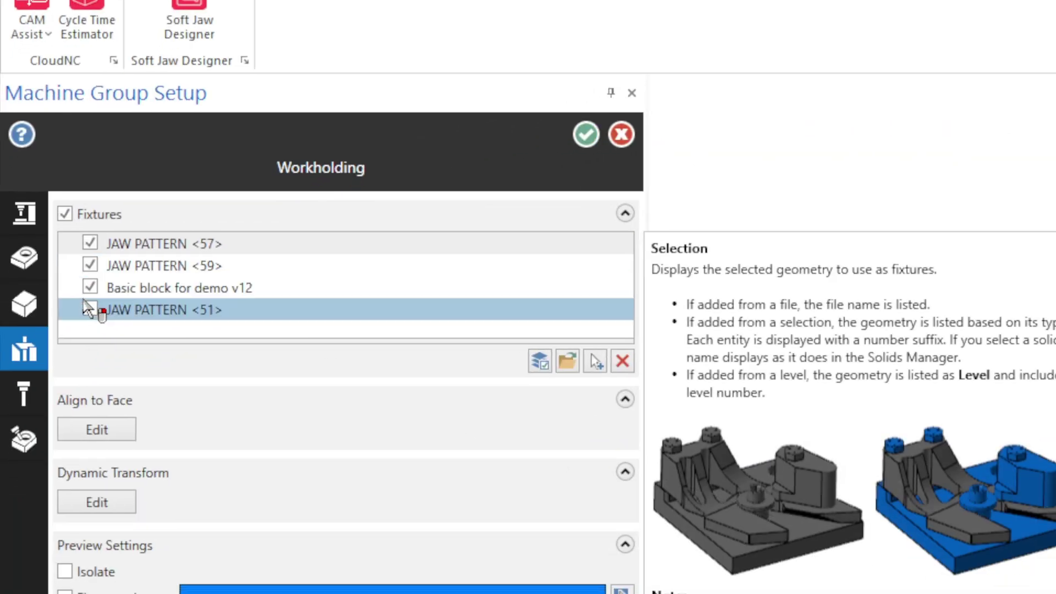
click(89, 310)
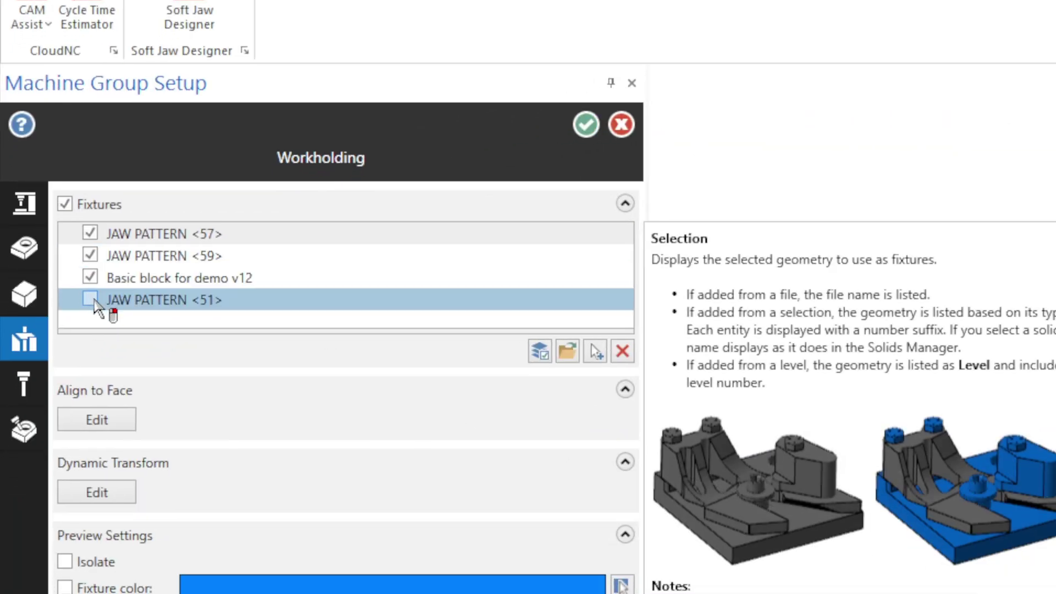
click(94, 301)
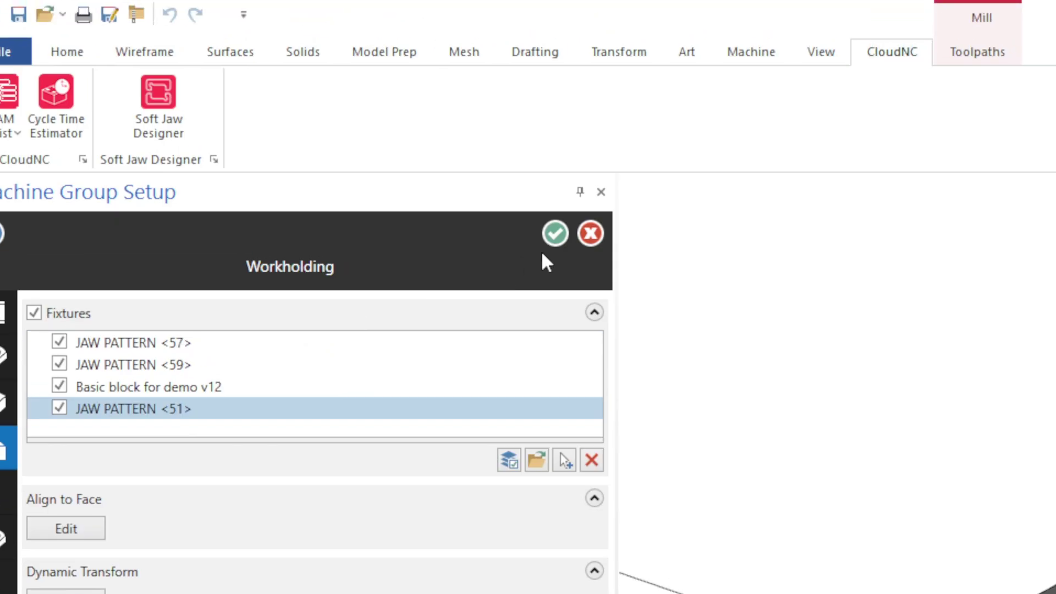
click(554, 238)
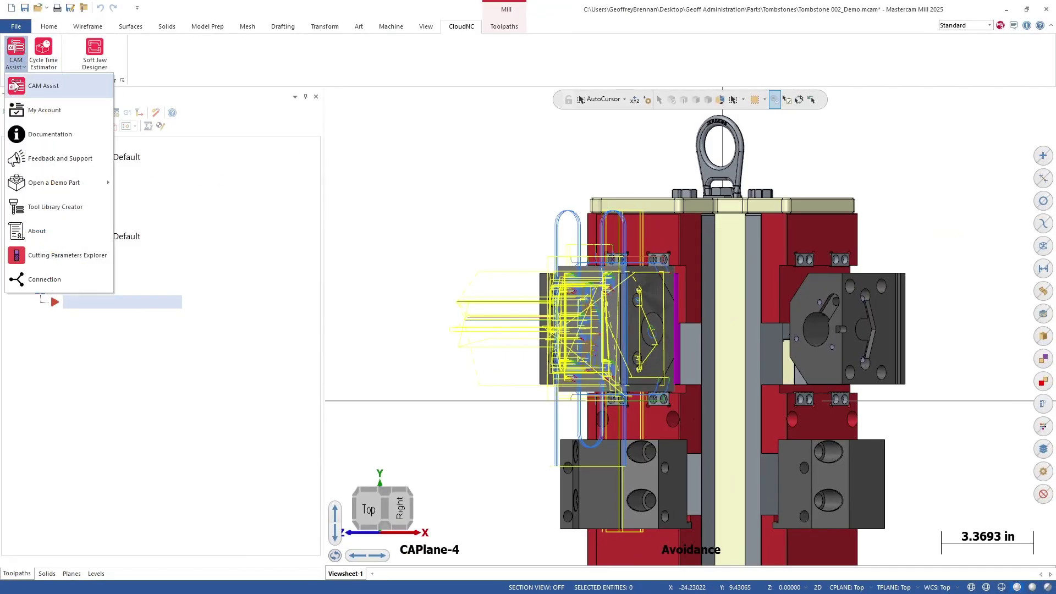
Set CAM Assist to 3+2 Axis for Part Op 2 Bottom only, on the Bottom plane.
click(15, 85)
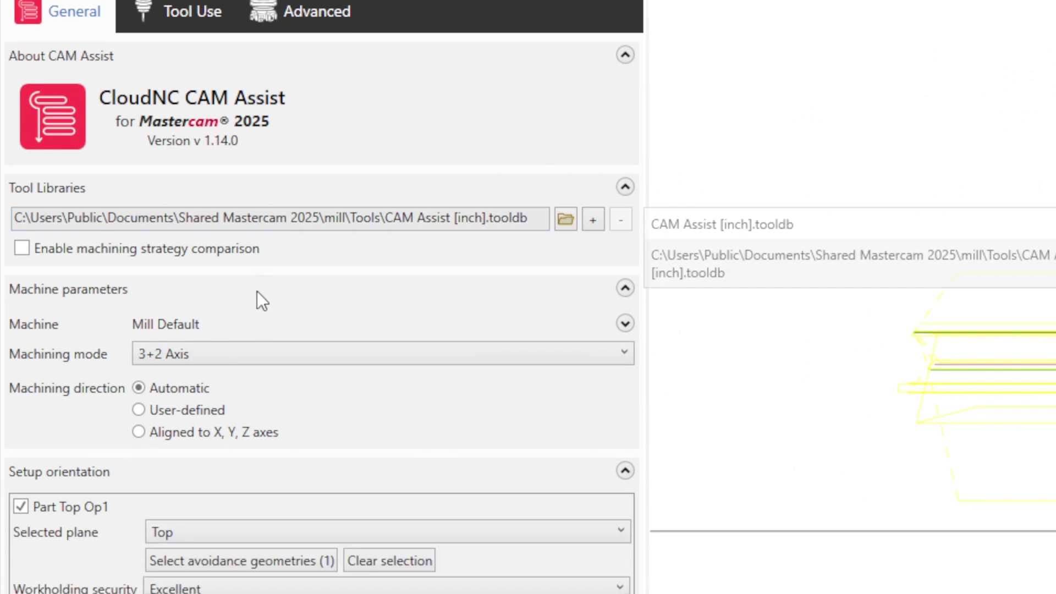
click(245, 304)
click(202, 349)
click(21, 392)
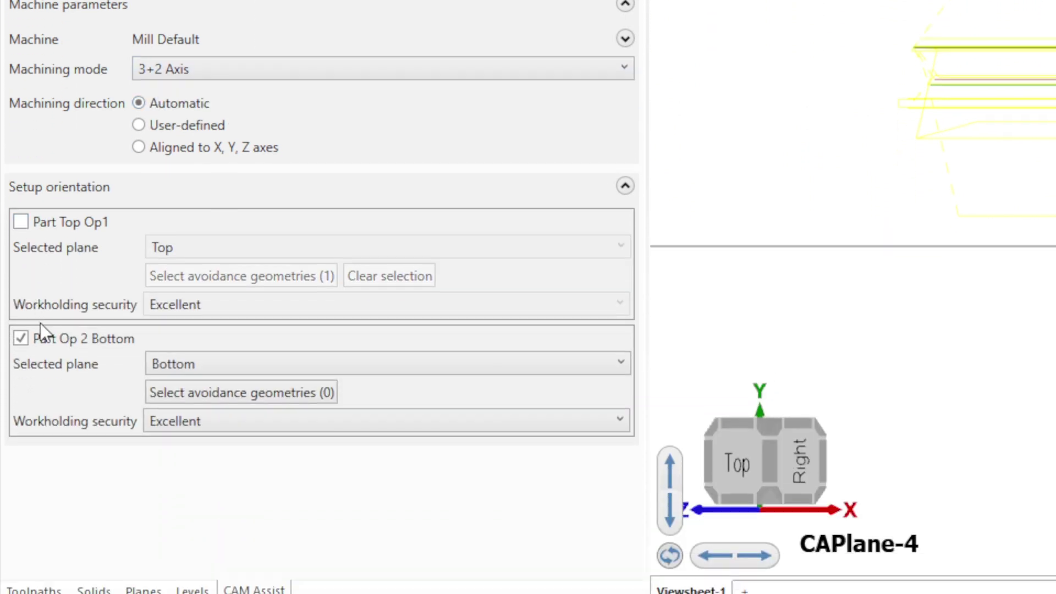
click(181, 534)
click(212, 298)
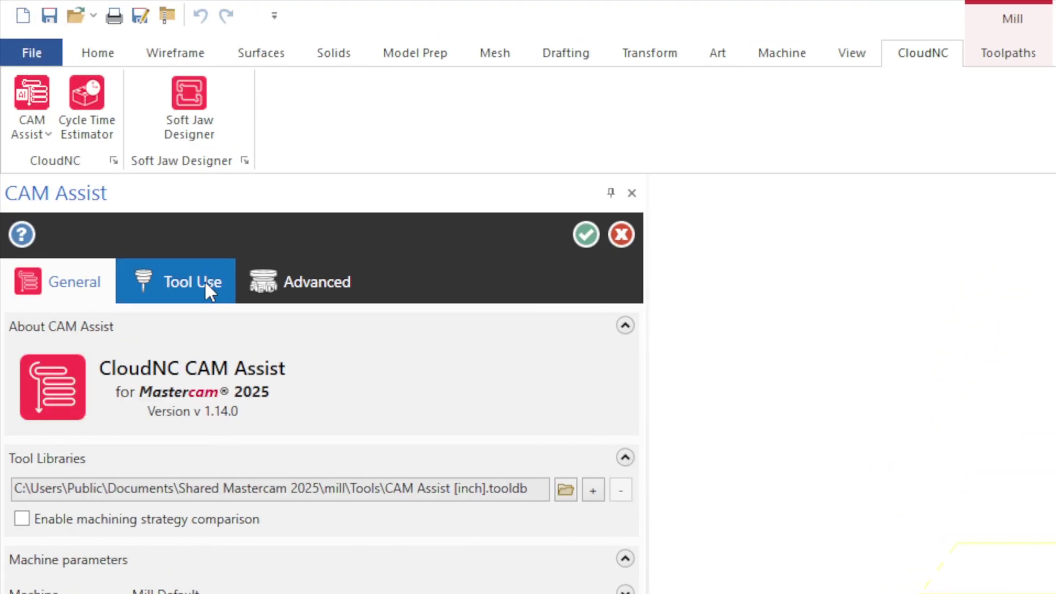
click(201, 9)
click(33, 217)
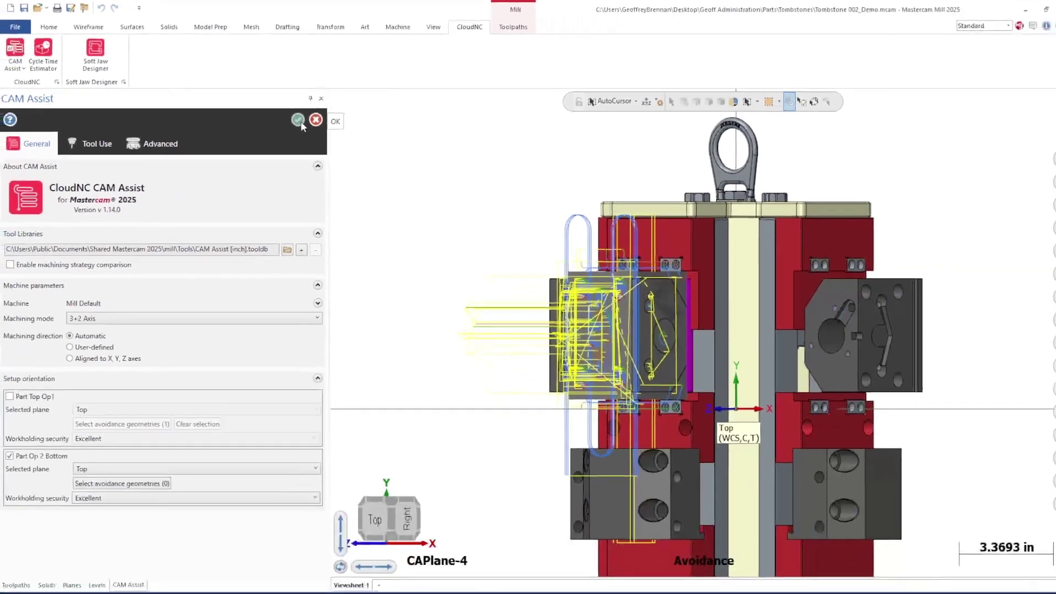
Run CAM Assist, skip the cycle time estimate, and generate the 19 operations.
click(522, 235)
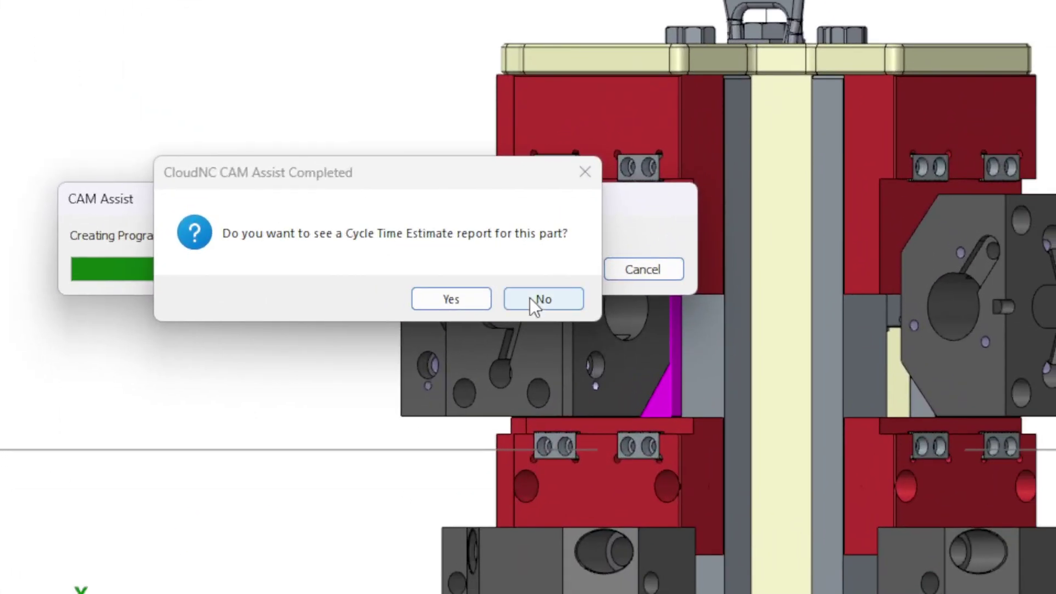
click(589, 345)
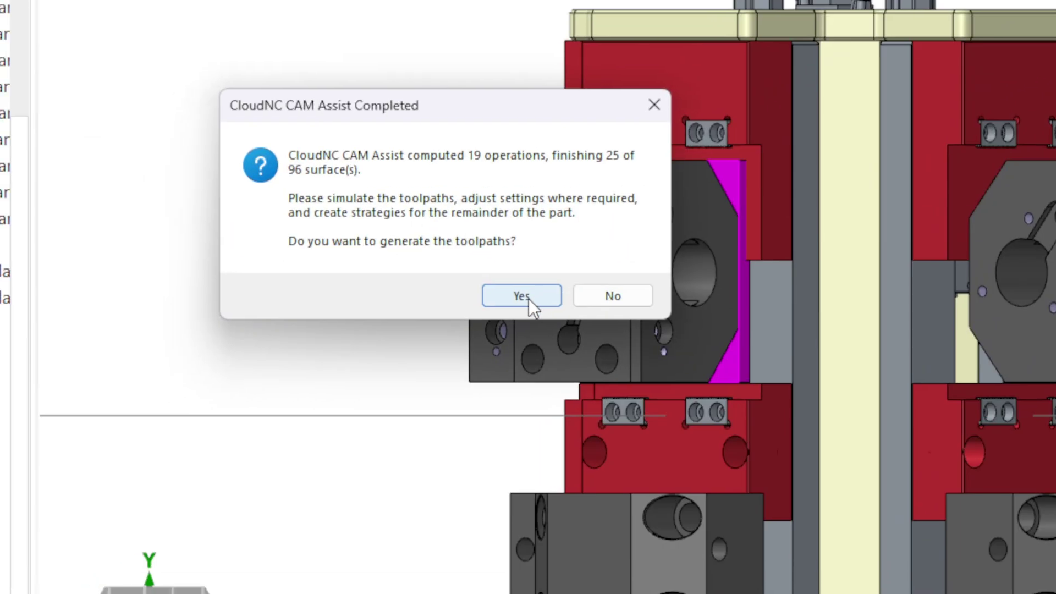
click(528, 298)
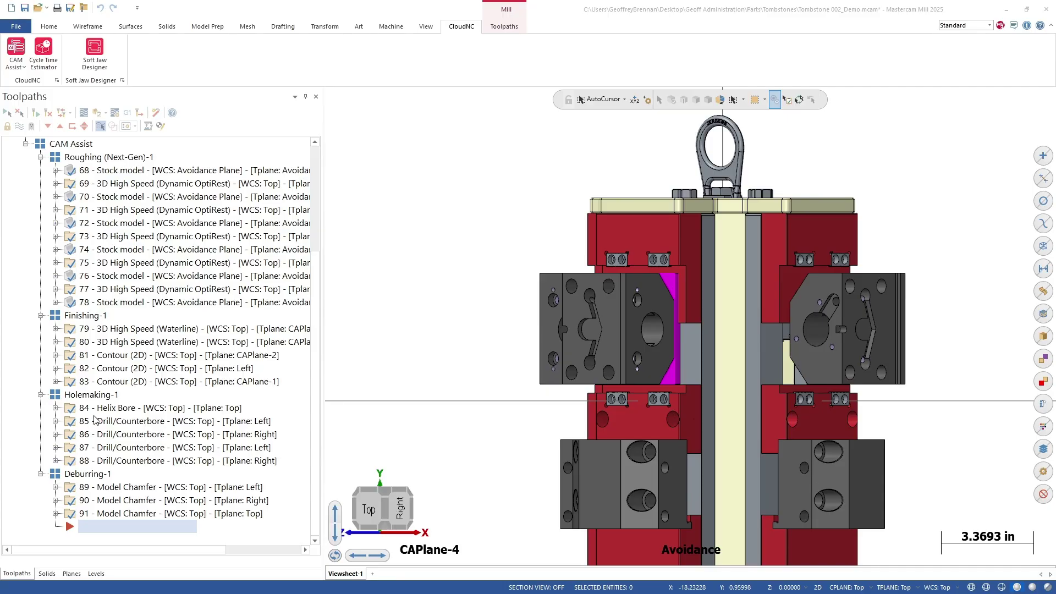
scroll(95, 420, up, 3)
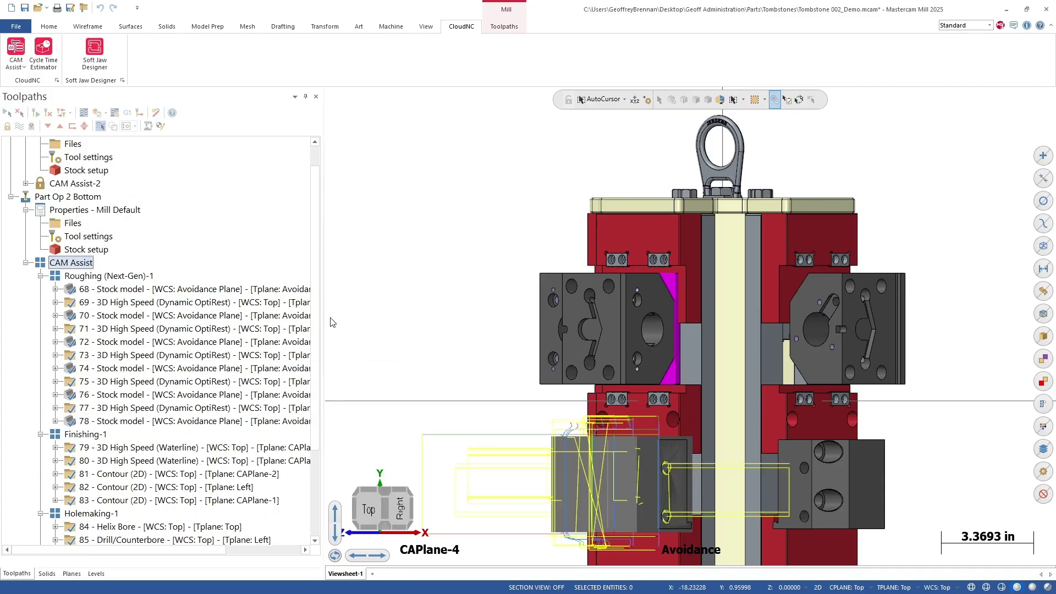
middle_drag(552, 385, 400, 337)
scroll(131, 267, up, 1)
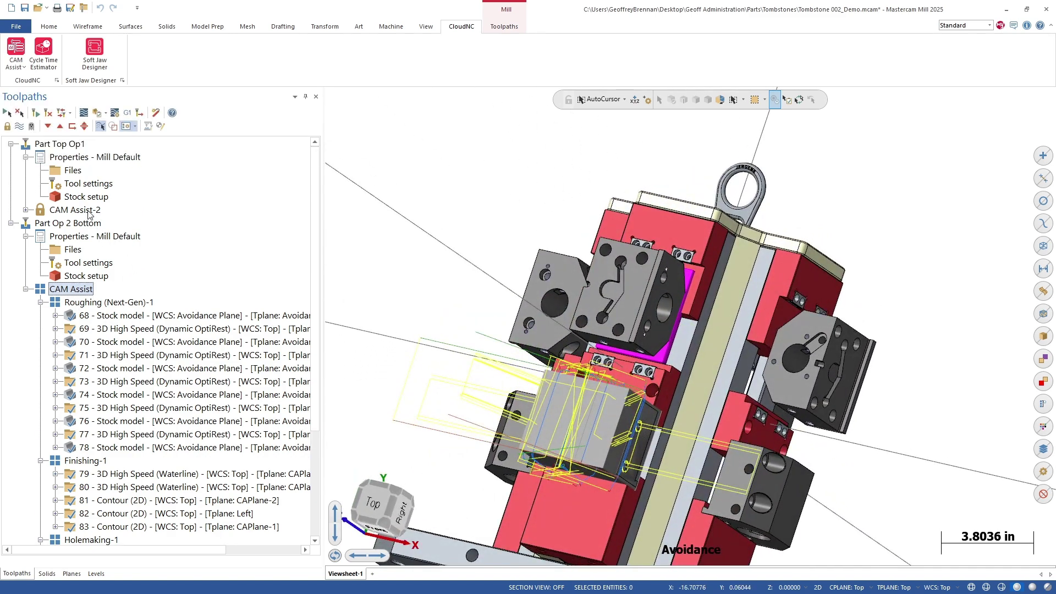
middle_drag(493, 342, 575, 374)
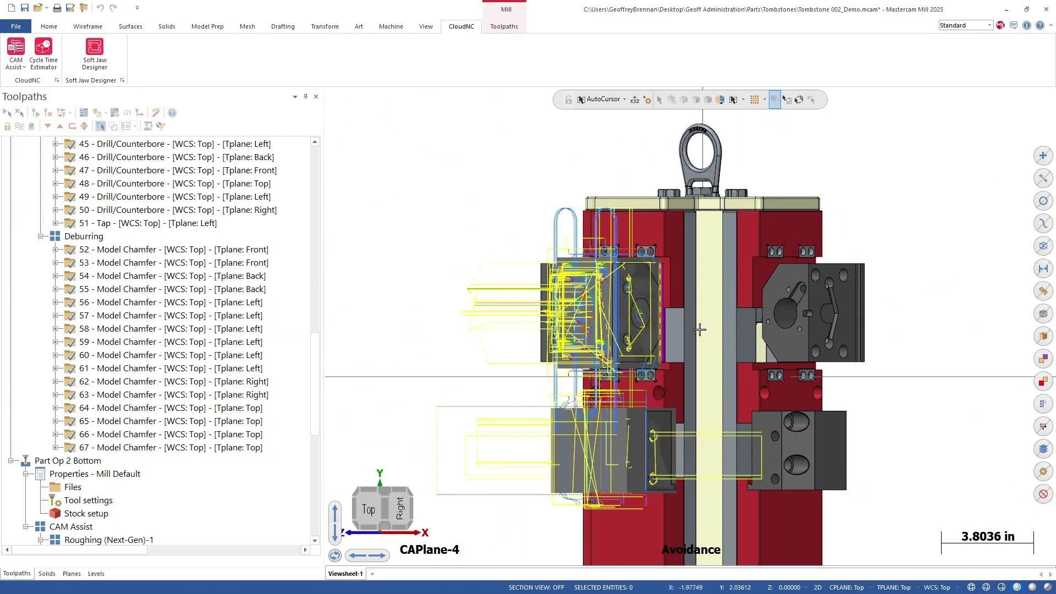
scroll(188, 360, down, 10)
middle_drag(649, 182, 605, 290)
click(385, 500)
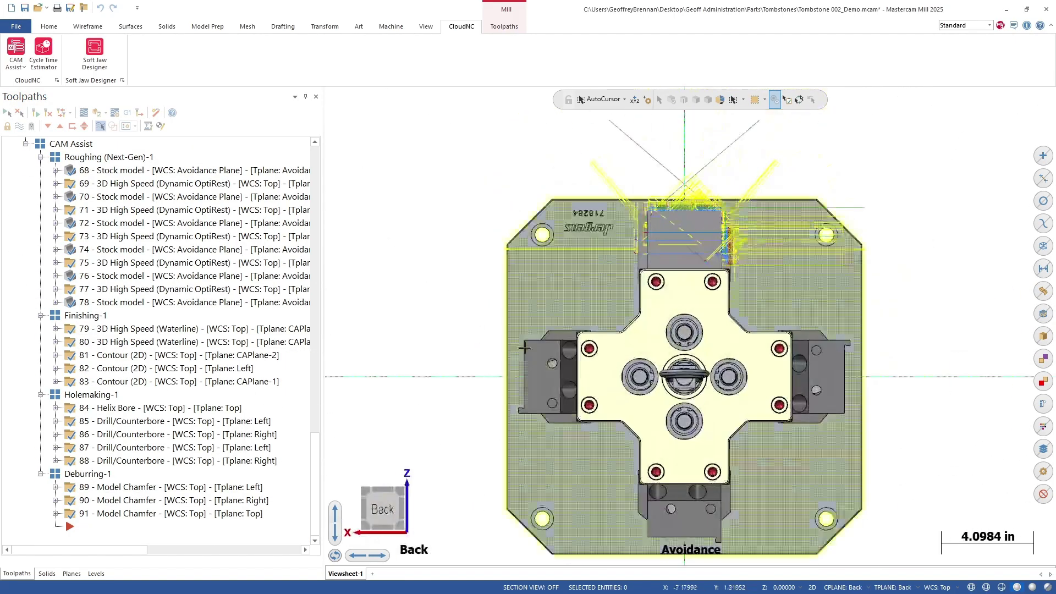
middle_drag(627, 302, 286, 253)
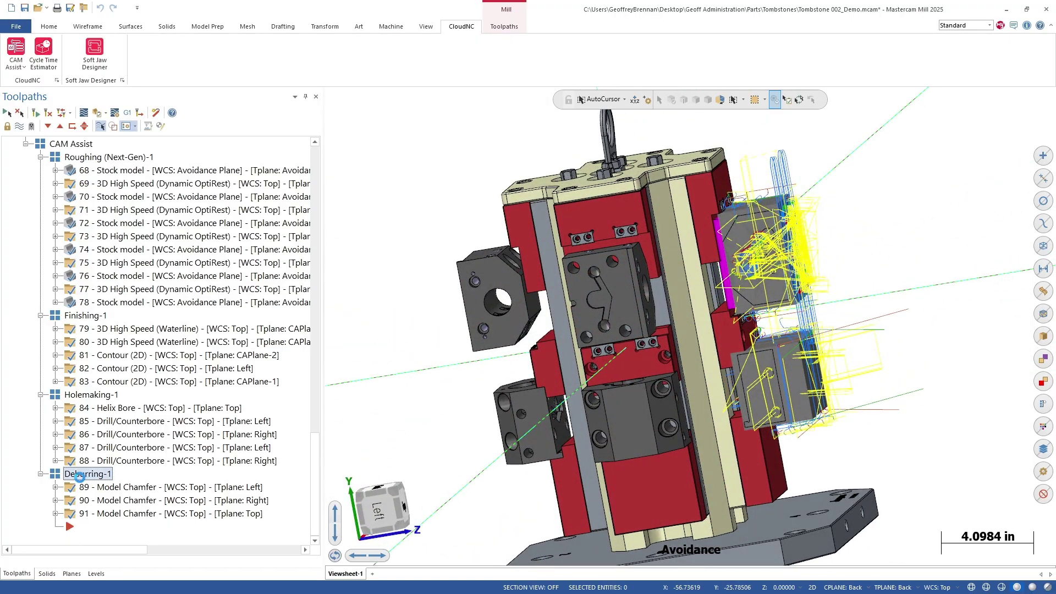
right_click(81, 479)
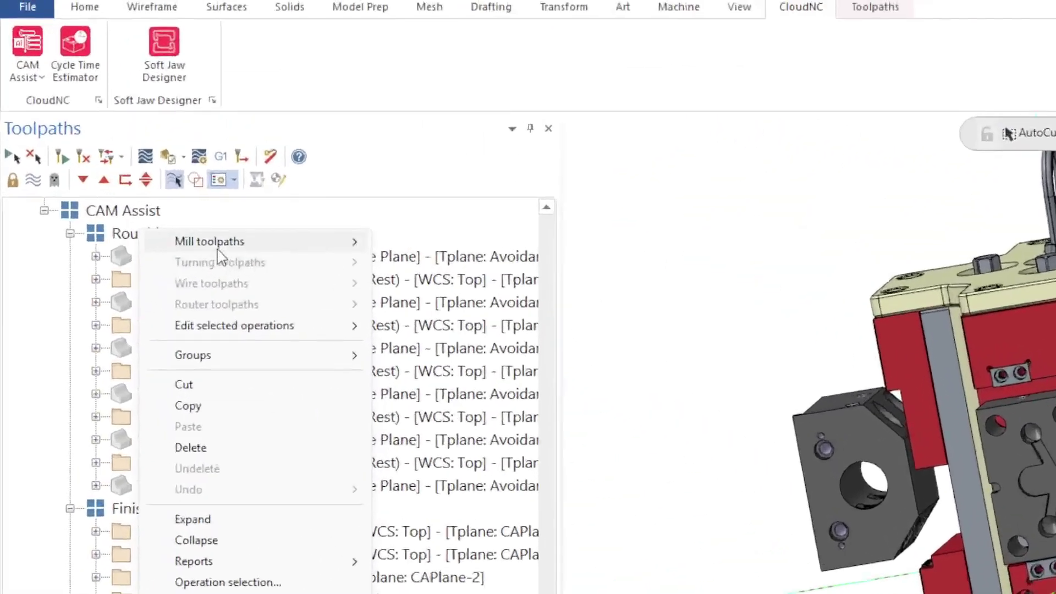
mouse_move(126, 164)
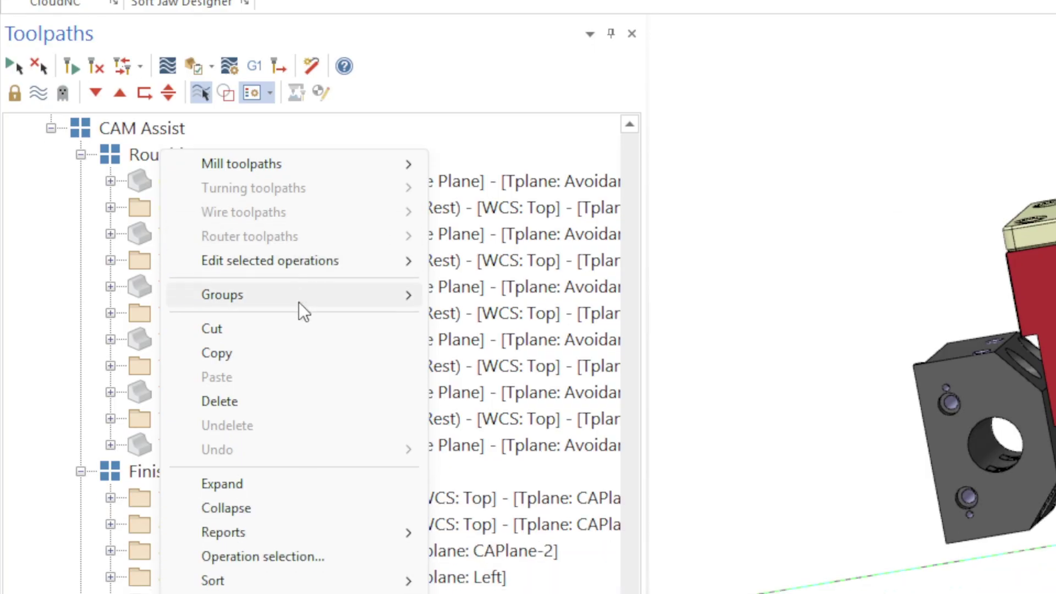
mouse_move(324, 296)
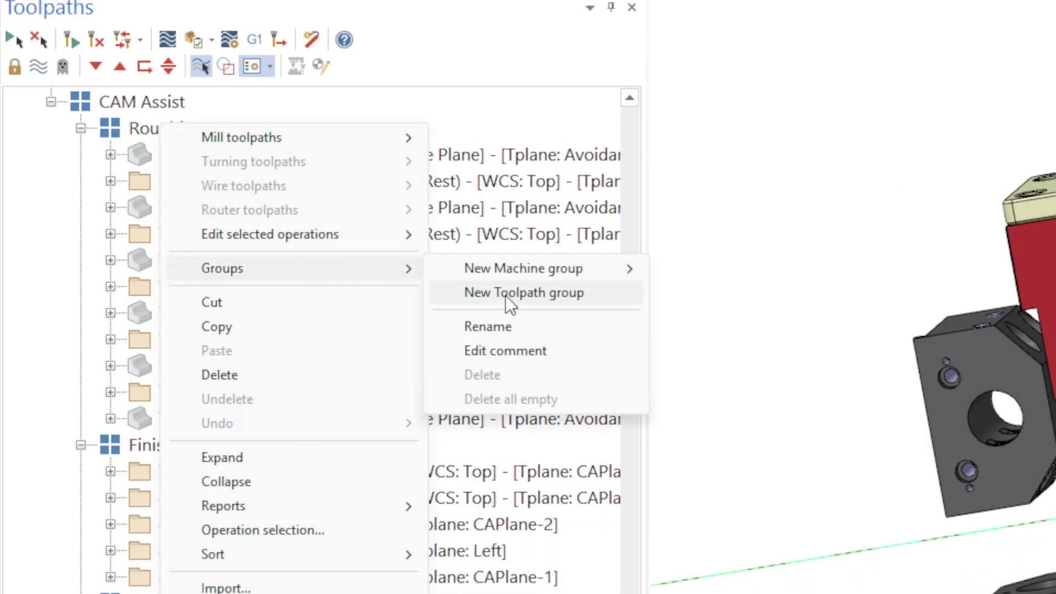
click(506, 298)
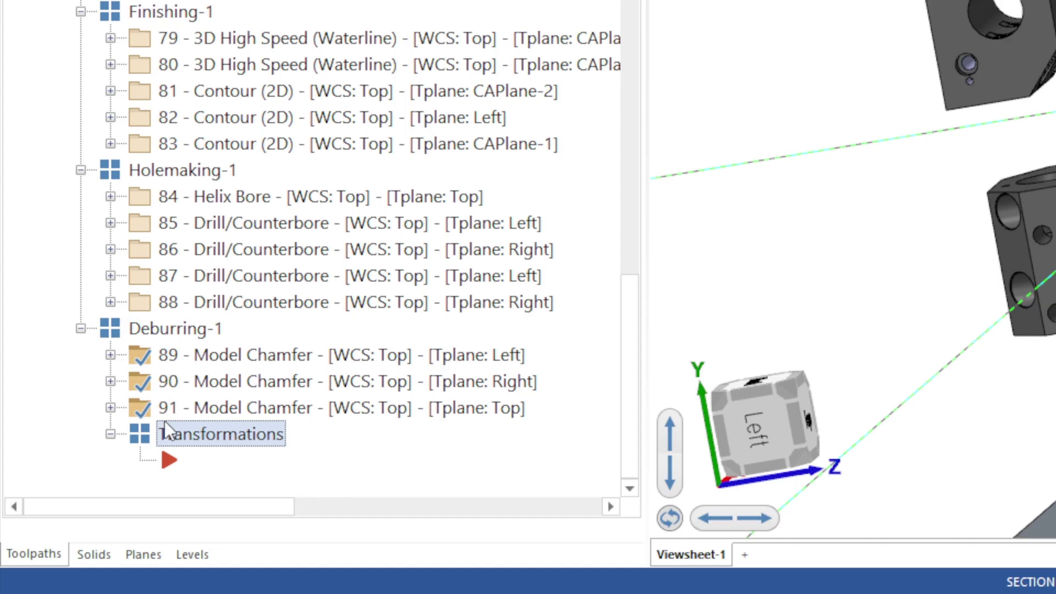
drag(173, 434, 159, 337)
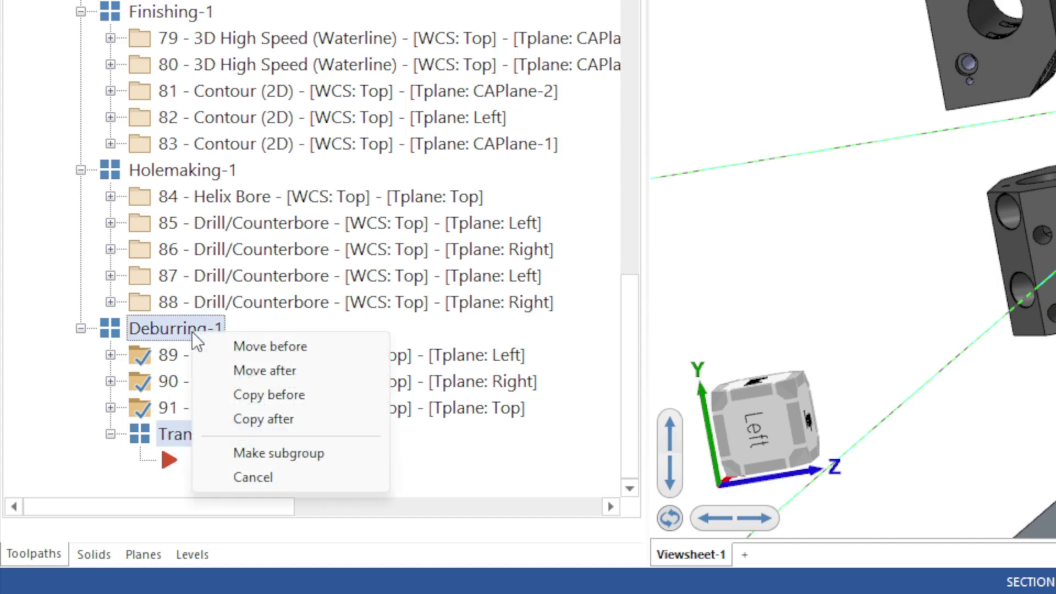
click(264, 370)
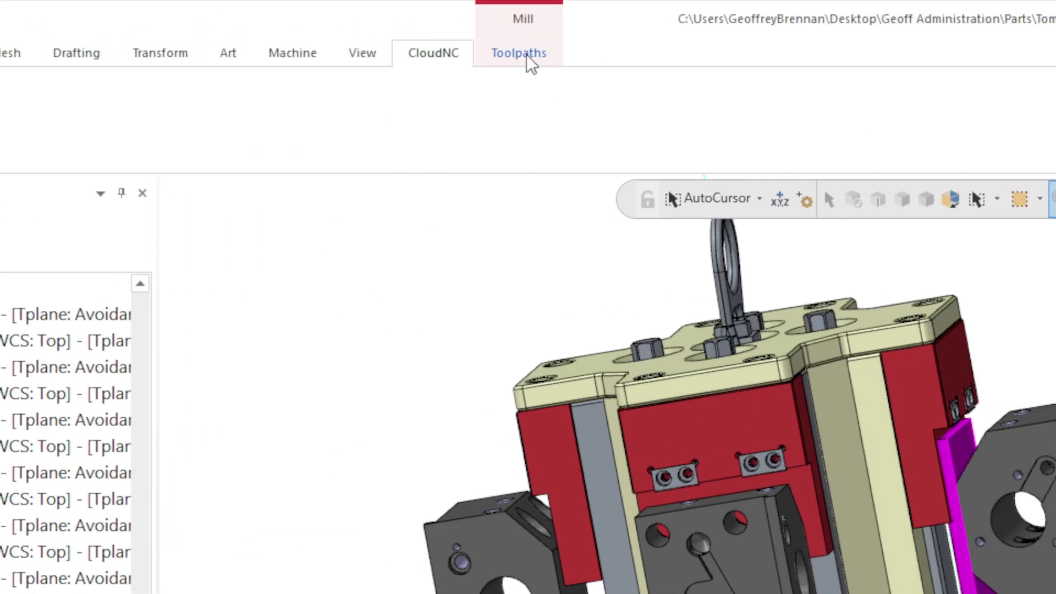
Create a Rotate toolpath transform on NCI, by operation order, copying source operations as subprograms.
click(527, 54)
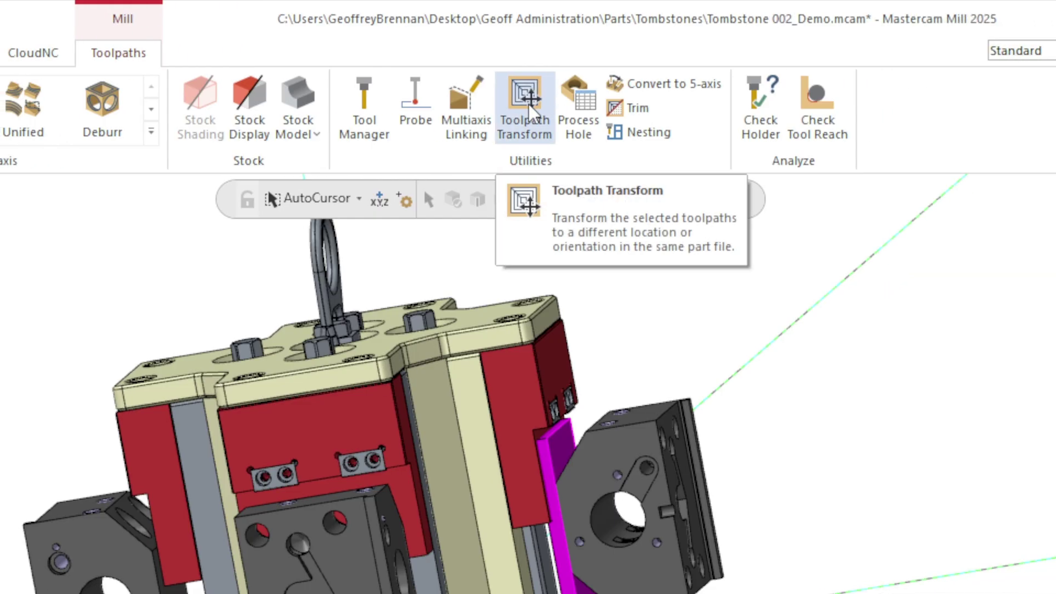
click(527, 104)
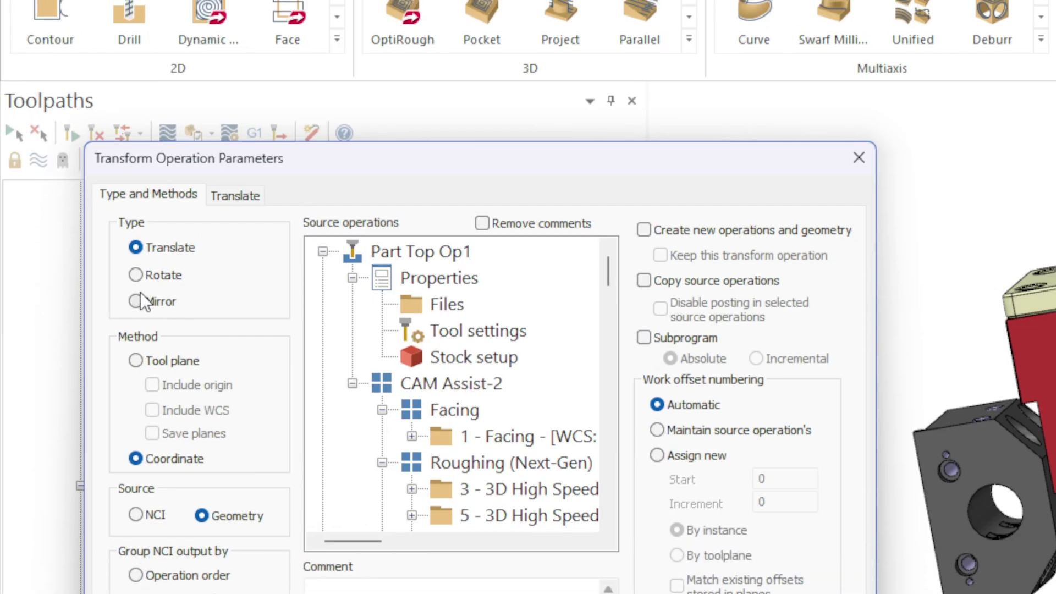
click(135, 275)
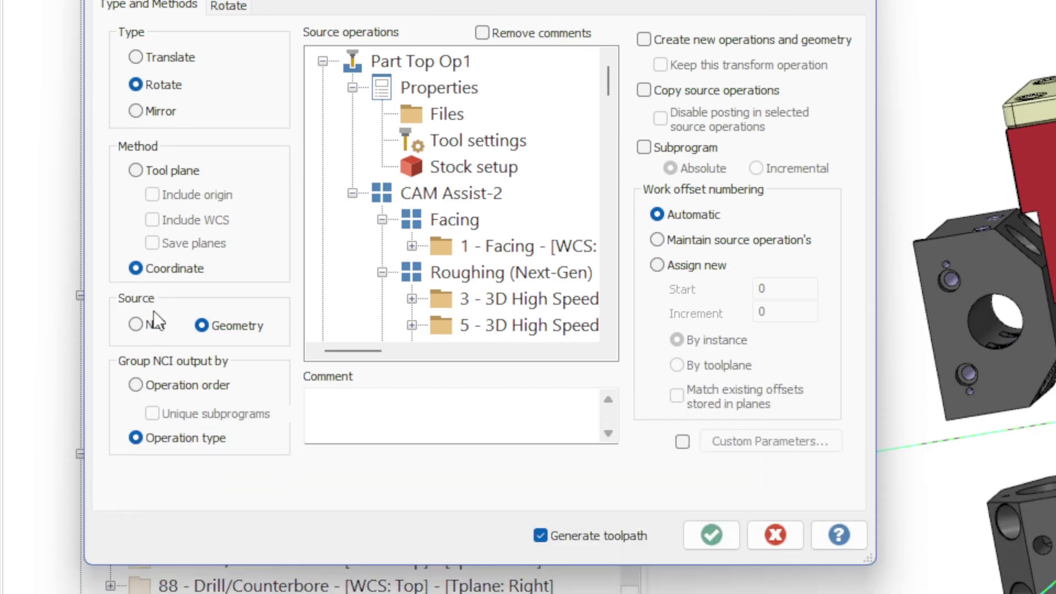
click(135, 329)
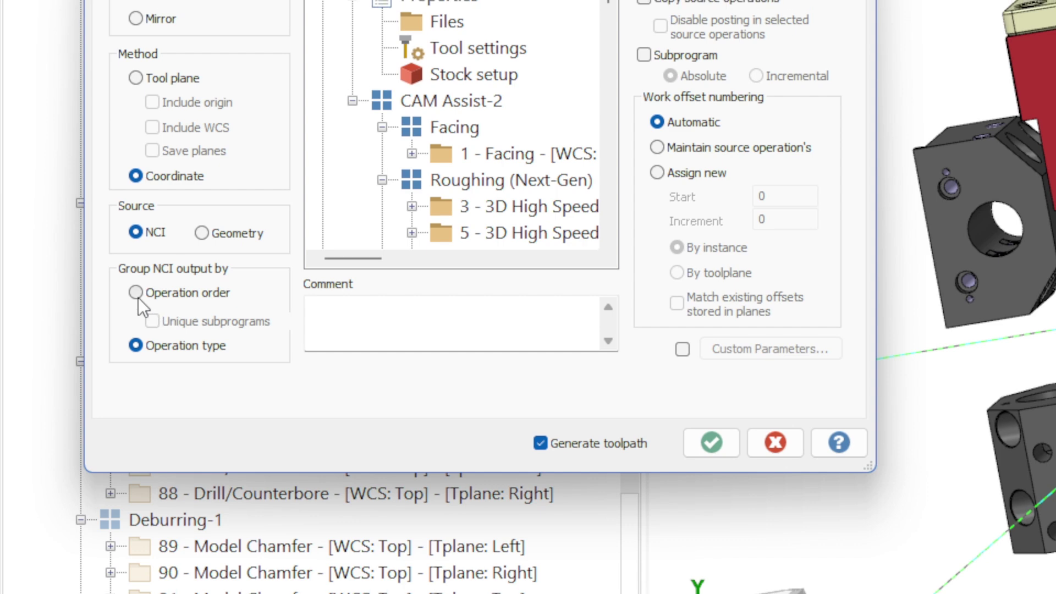
click(135, 350)
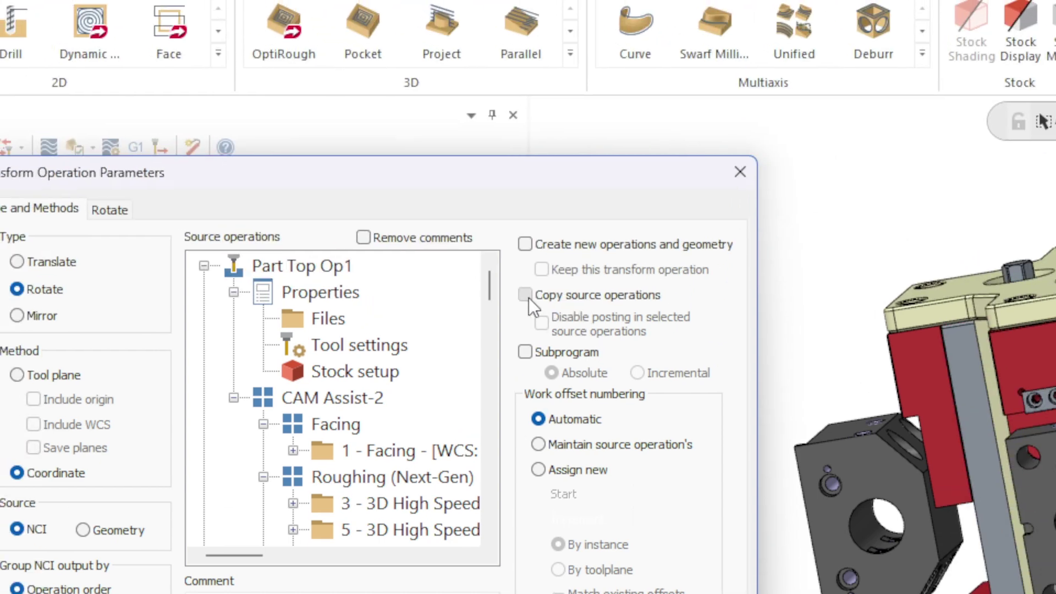
click(502, 206)
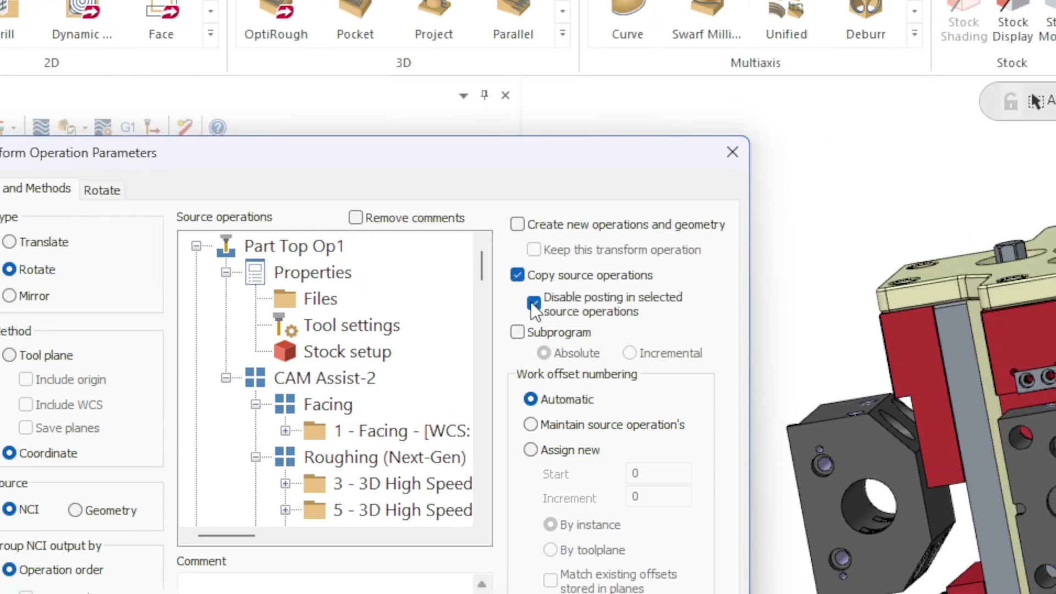
click(526, 313)
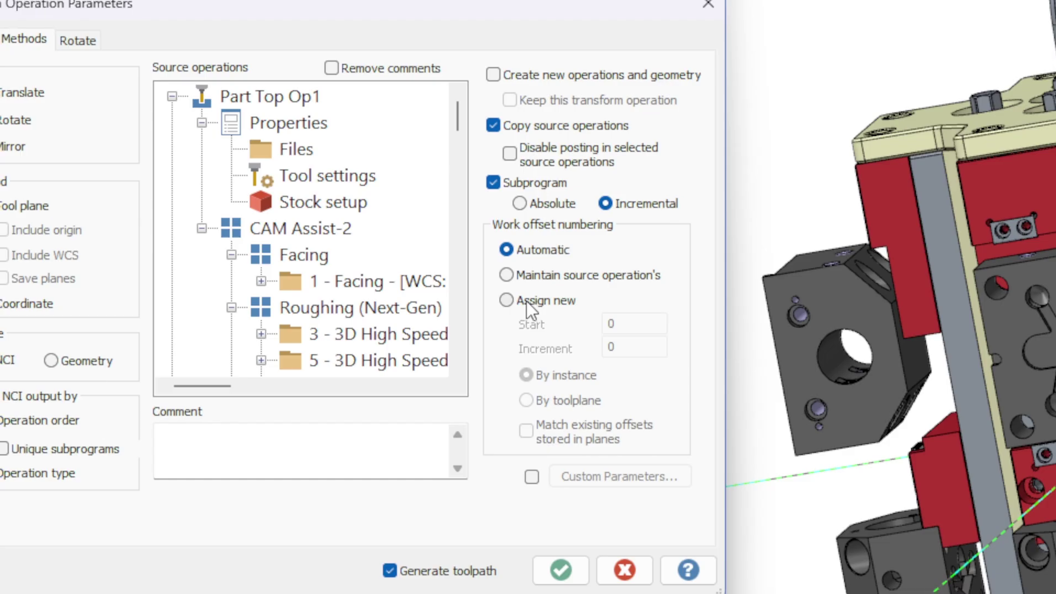
Assign new work offsets starting at 1 with increment 1.
click(483, 352)
key(Tab)
text(1)
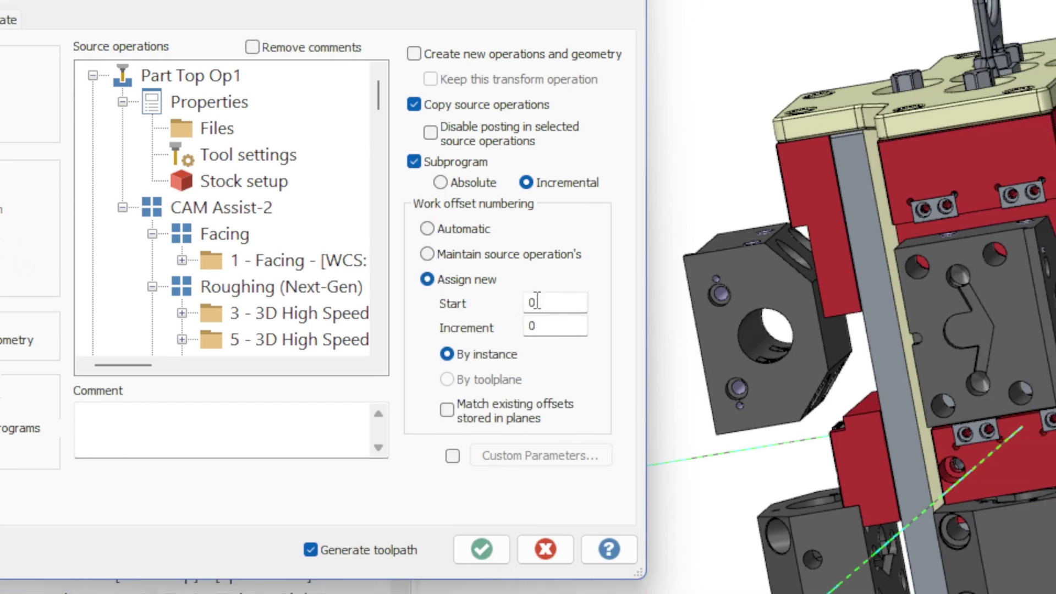
key(Tab)
text(1)
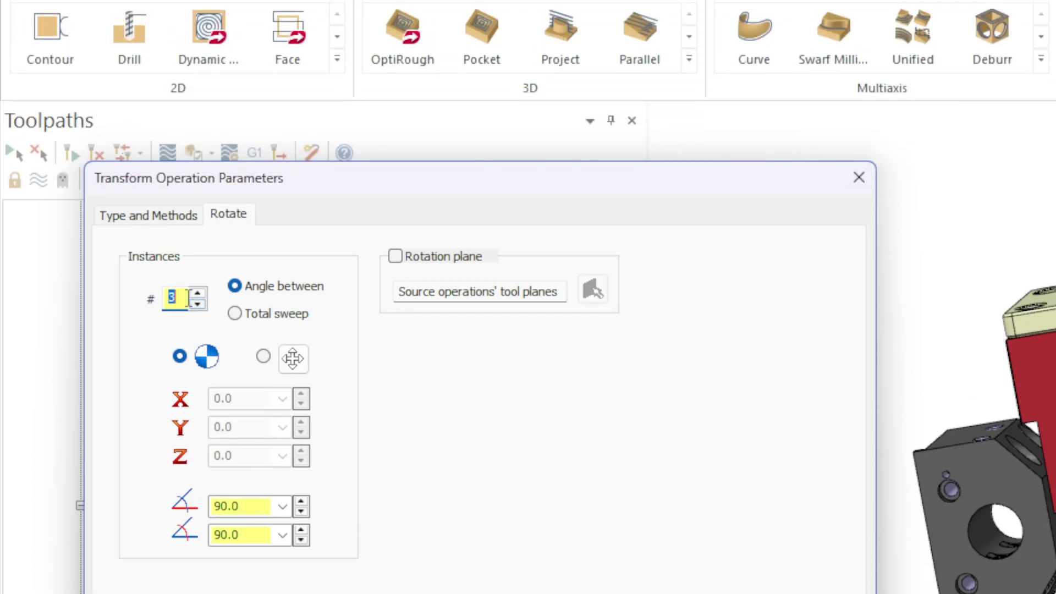
Set the rotation to 4 instances about the Back rotation plane.
click(198, 302)
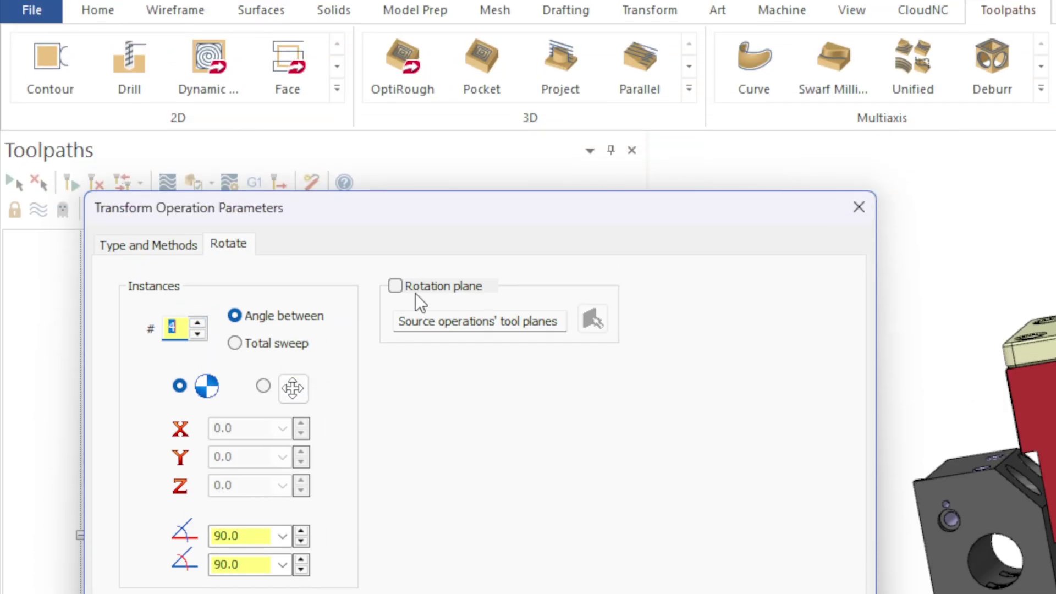
click(397, 296)
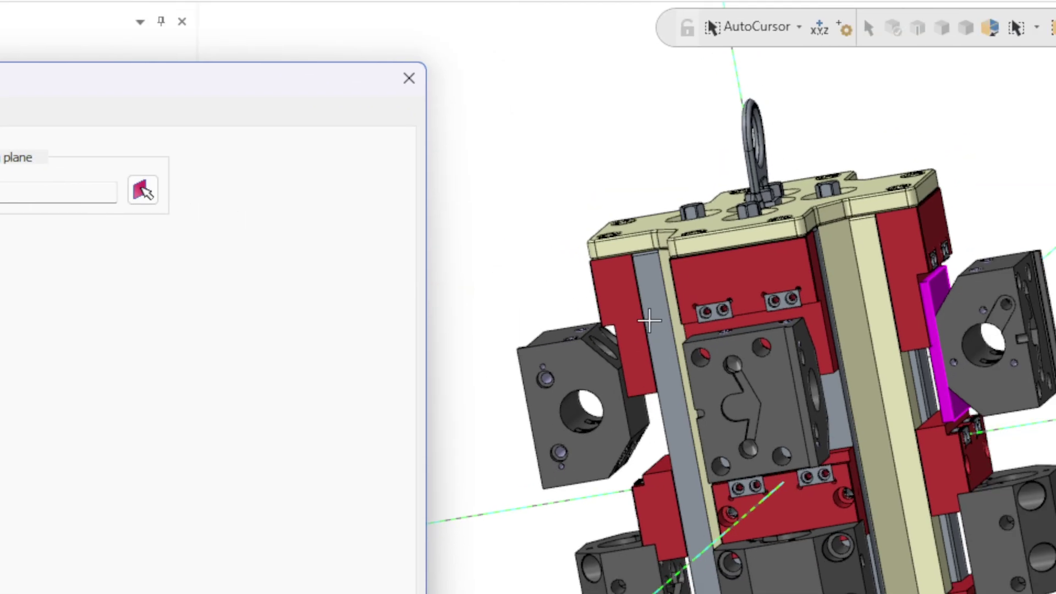
mouse_move(528, 300)
middle_down()
mouse_move(543, 301)
mouse_move(486, 281)
mouse_move(397, 291)
mouse_move(348, 266)
mouse_move(673, 330)
middle_up()
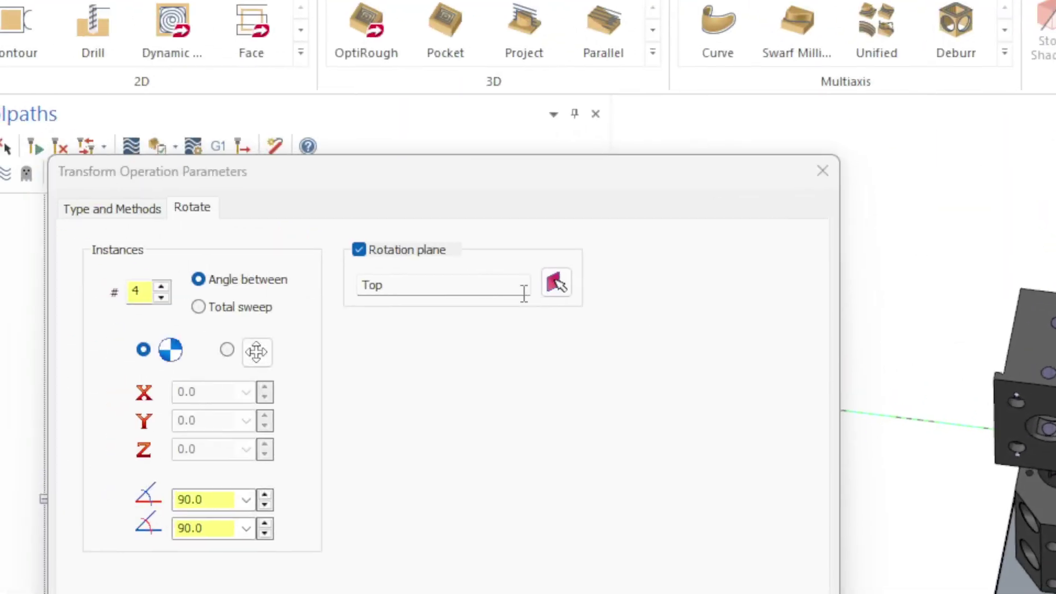
click(556, 283)
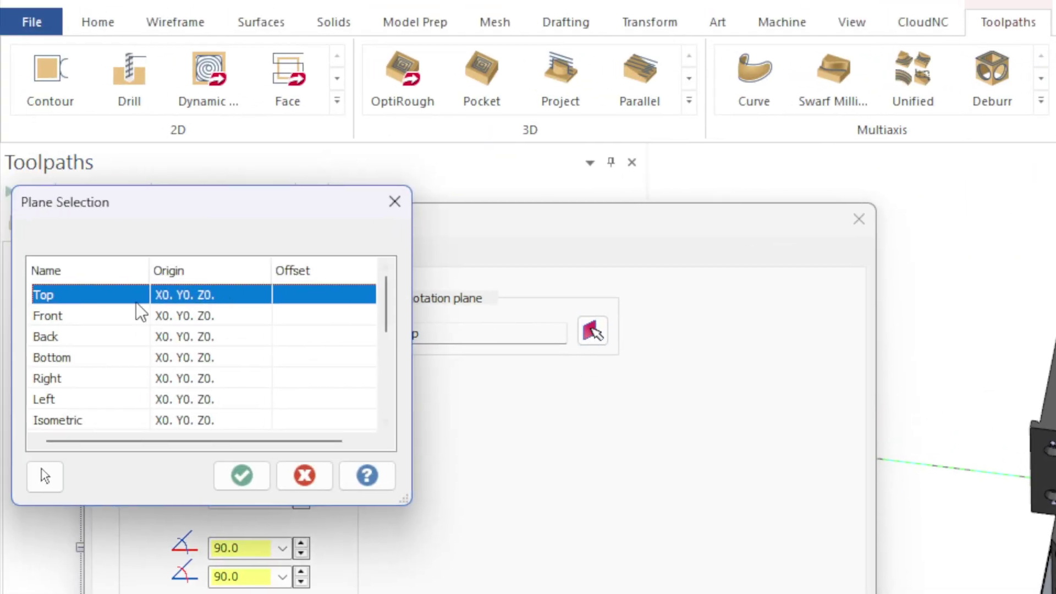
click(85, 335)
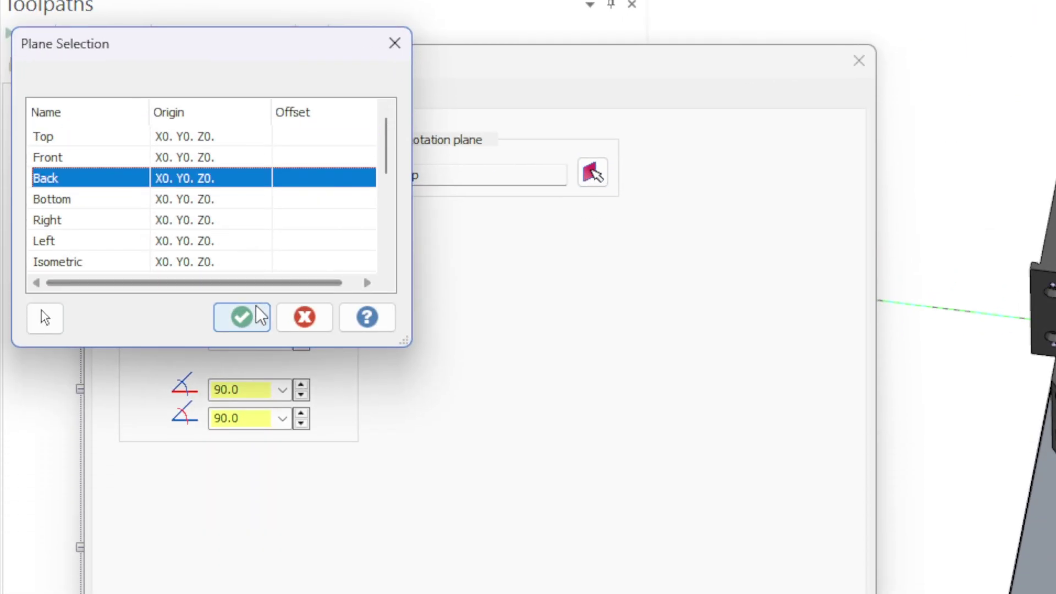
click(258, 474)
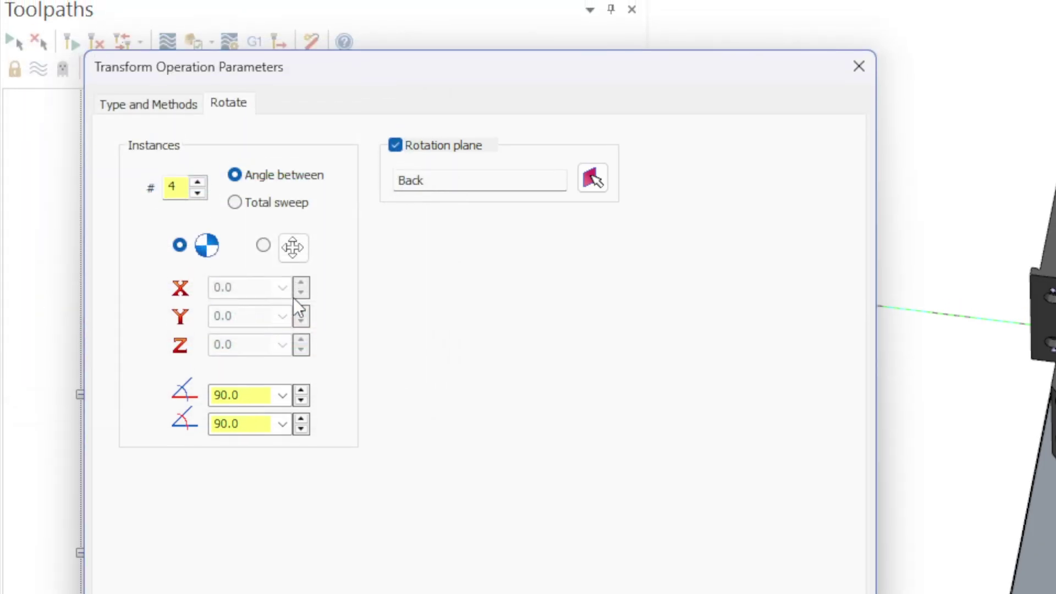
click(149, 250)
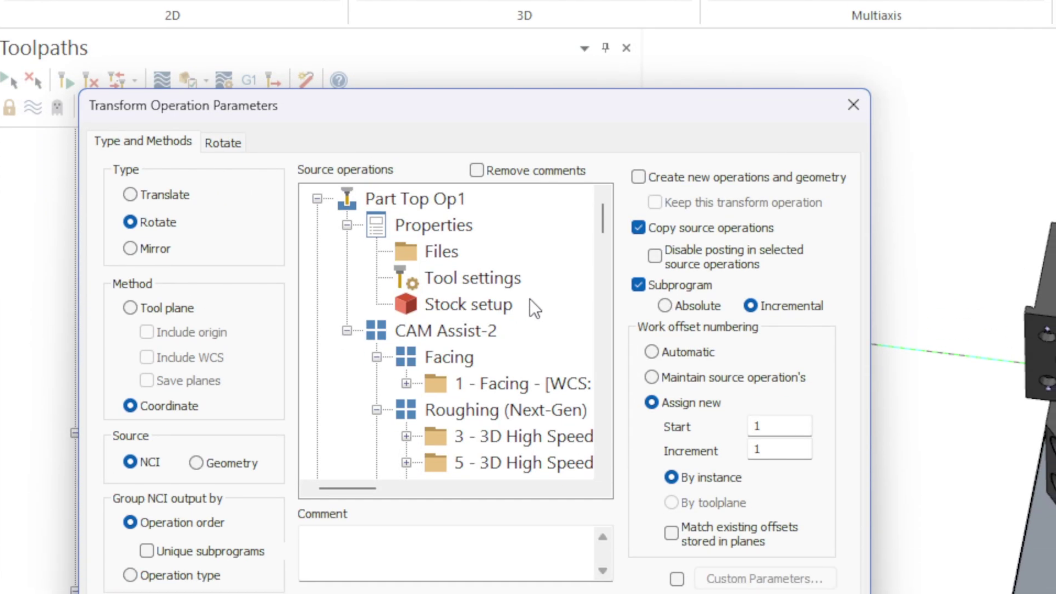
scroll(512, 305, down, 1)
scroll(507, 281, up, 1)
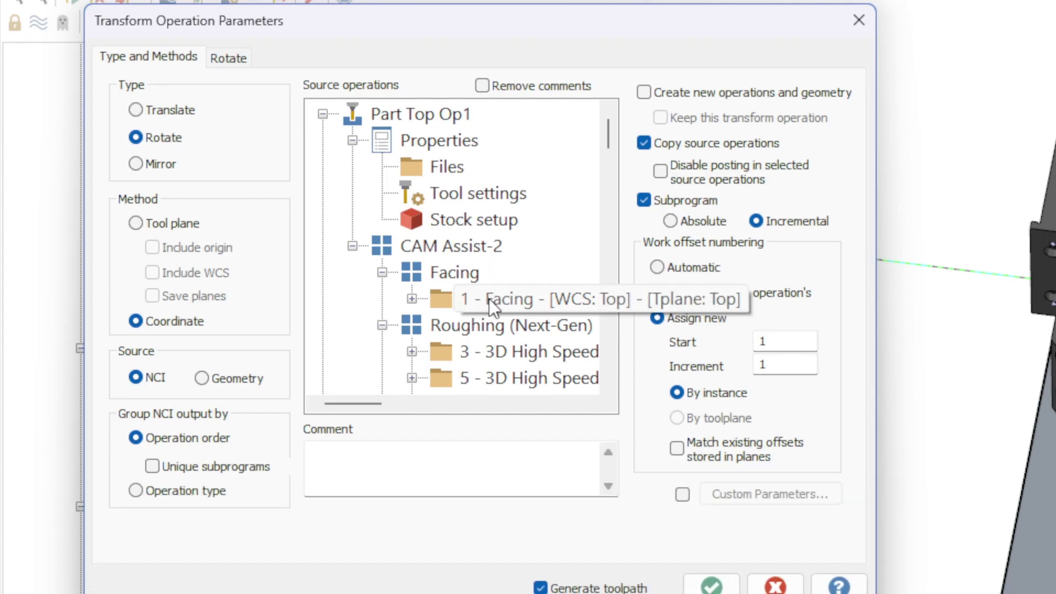
Select the source operations and create Transform/Rotate operation 92, then orbit to check the copies.
click(489, 398)
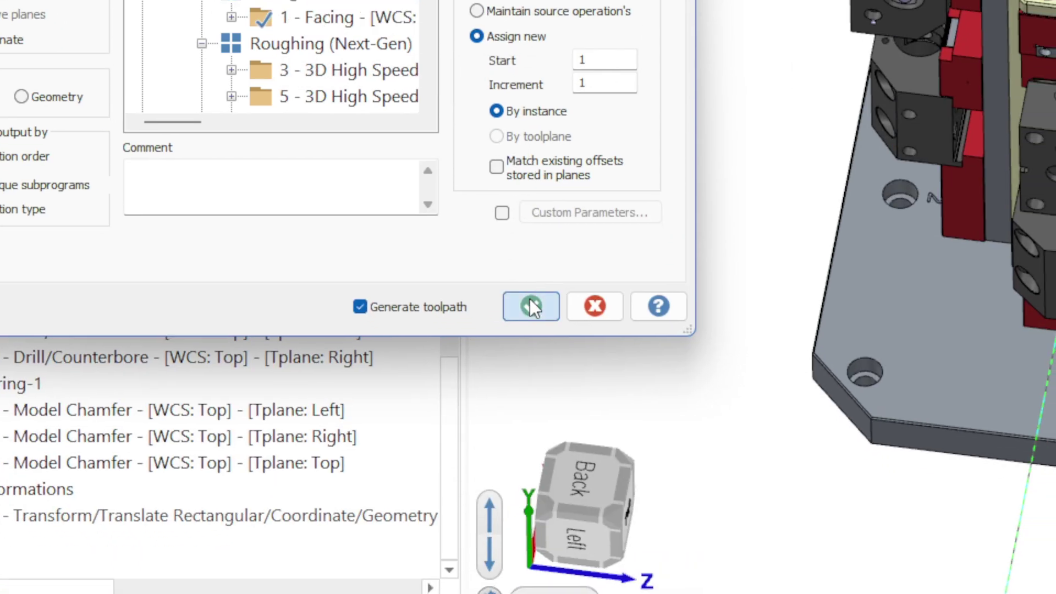
click(531, 443)
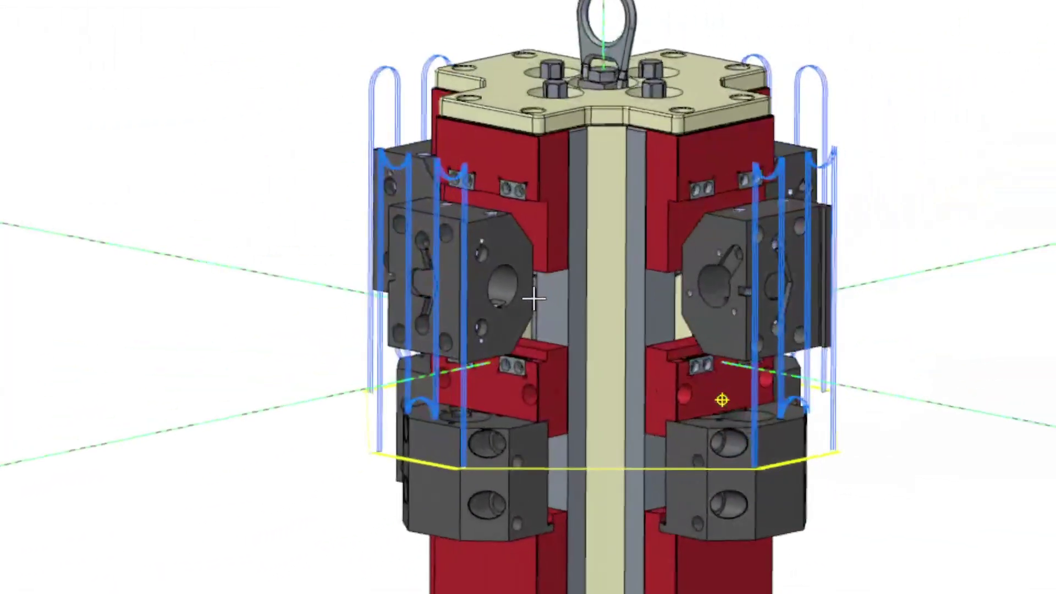
mouse_move(535, 299)
middle_down()
mouse_move(514, 299)
mouse_move(536, 297)
middle_up()
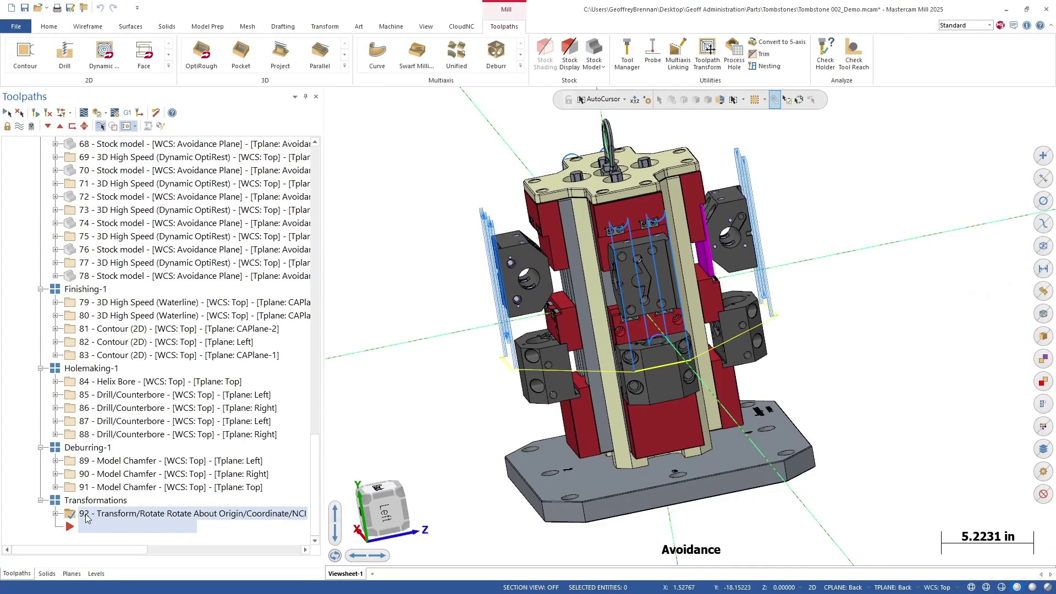
Reopen the parameters of transform operation 92 to review its checked roughing sources 69–77.
click(56, 514)
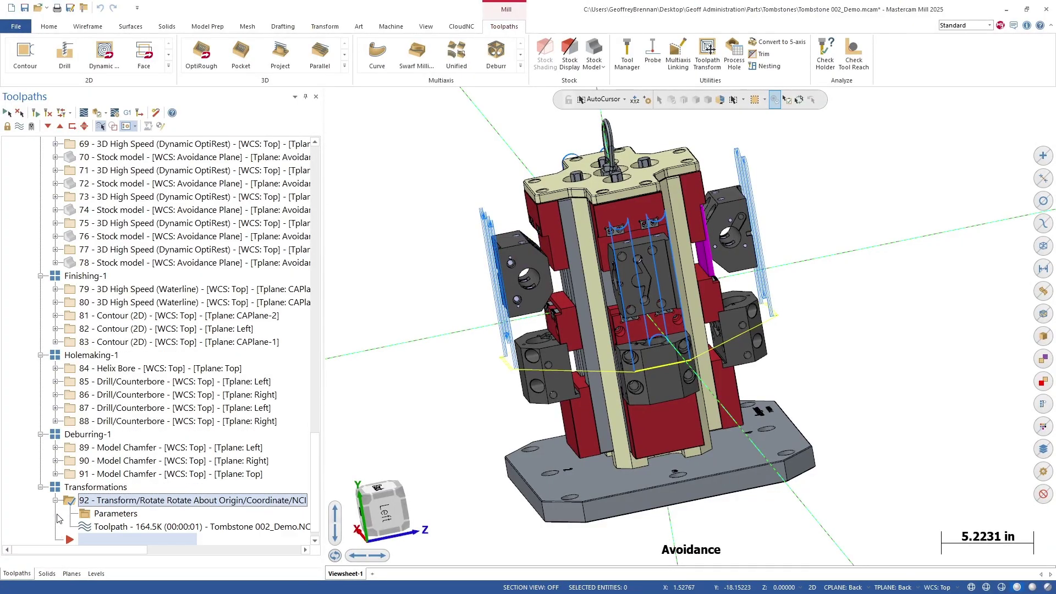
click(105, 514)
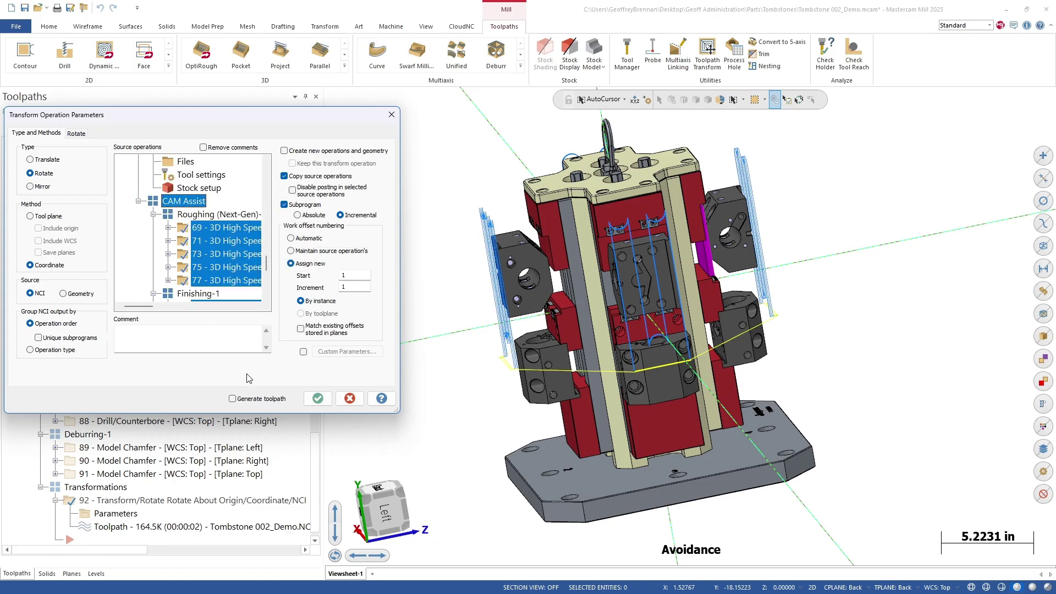
Regenerate operation 92 at 19685.7K and orbit to inspect copies on all four tombstone faces.
click(313, 398)
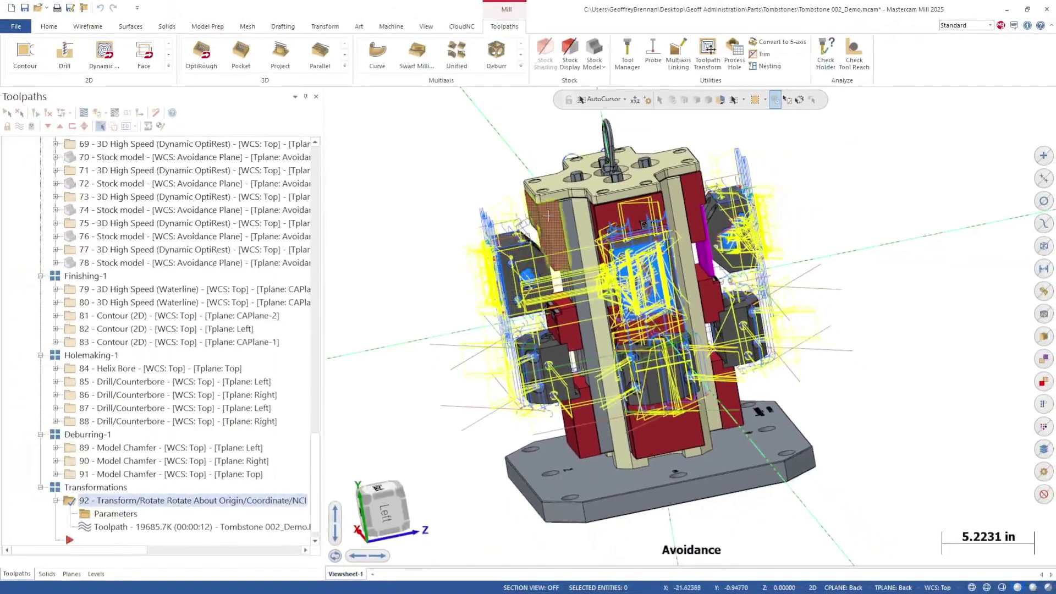
middle_drag(548, 216, 526, 365)
middle_drag(611, 368, 491, 390)
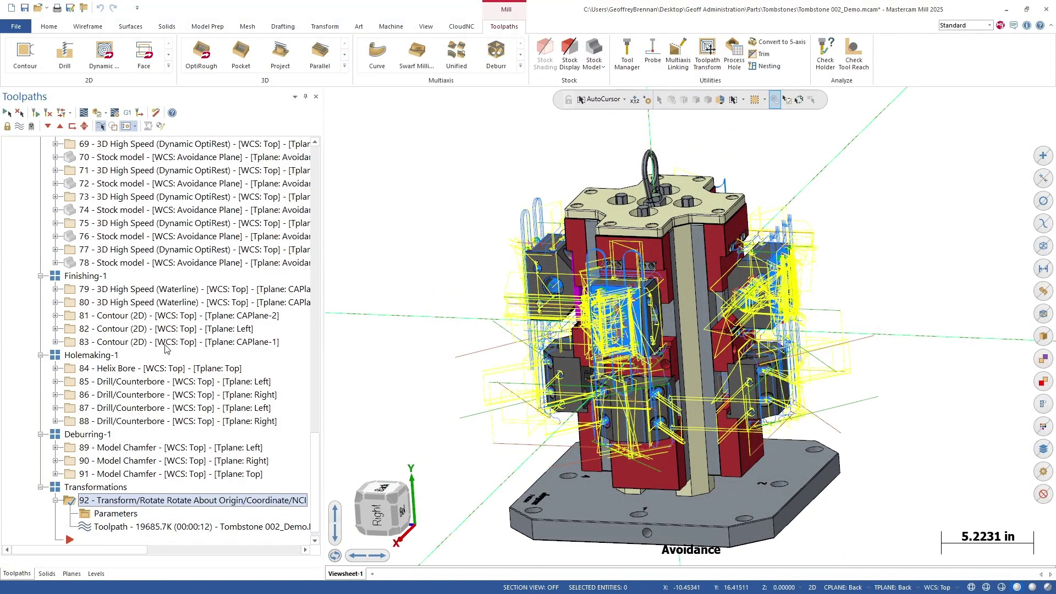
scroll(187, 347, up, 20)
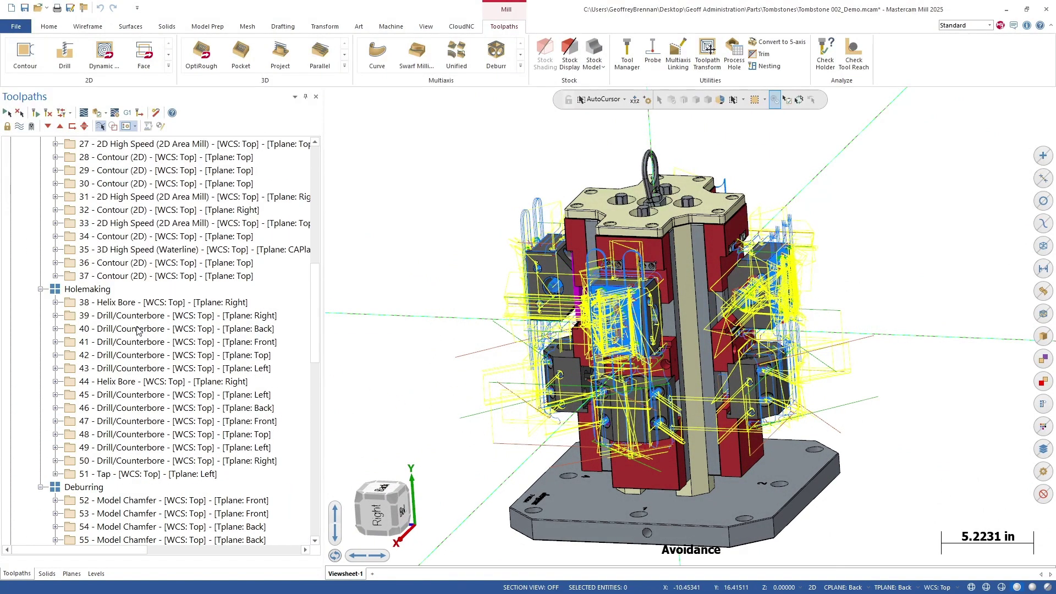
scroll(136, 330, up, 12)
scroll(126, 238, down, 20)
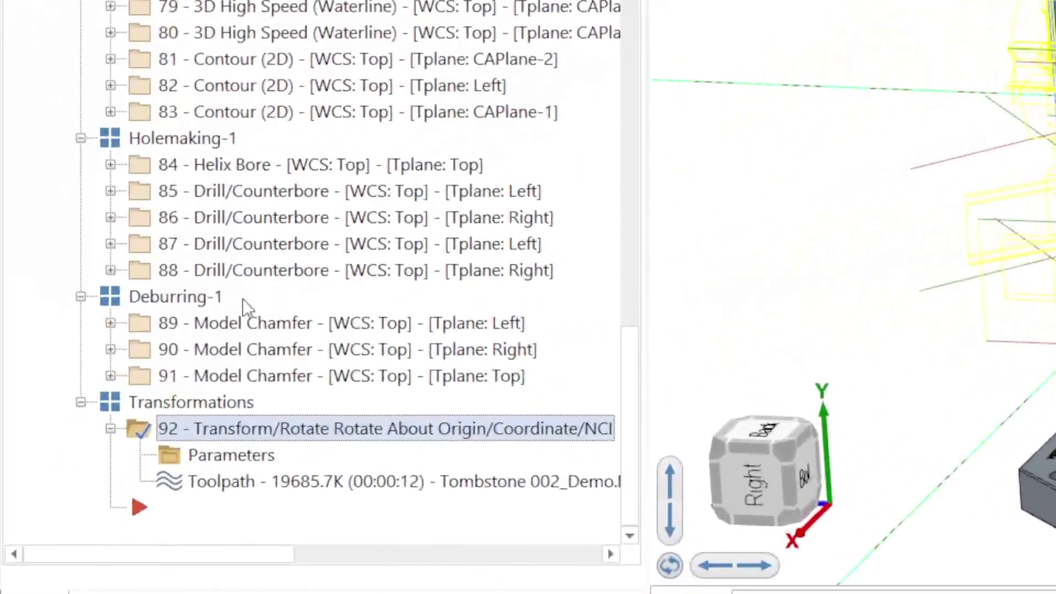
scroll(193, 301, up, 4)
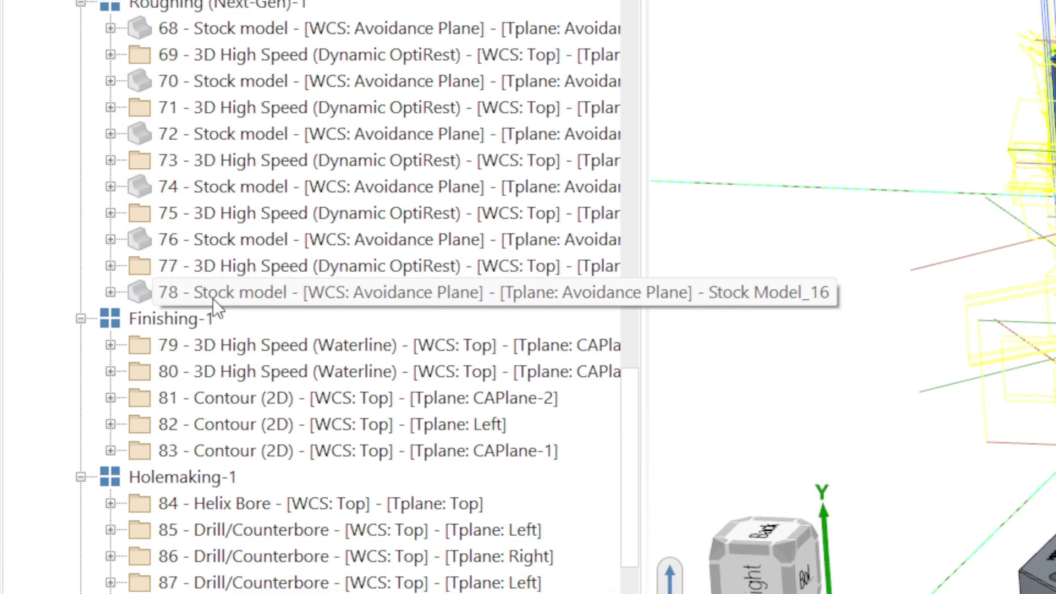
scroll(250, 280, up, 10)
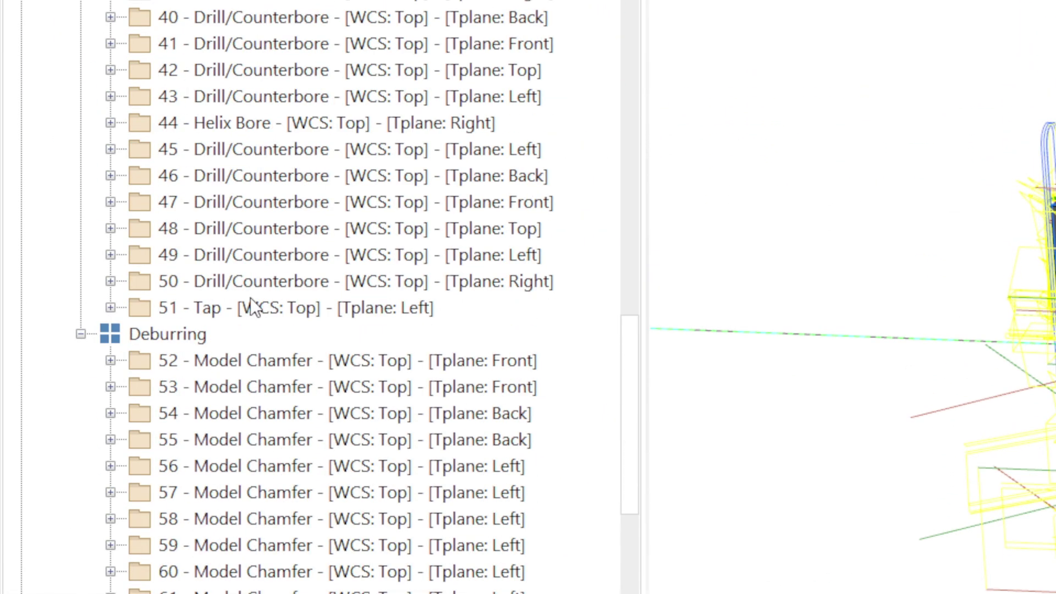
scroll(253, 307, up, 16)
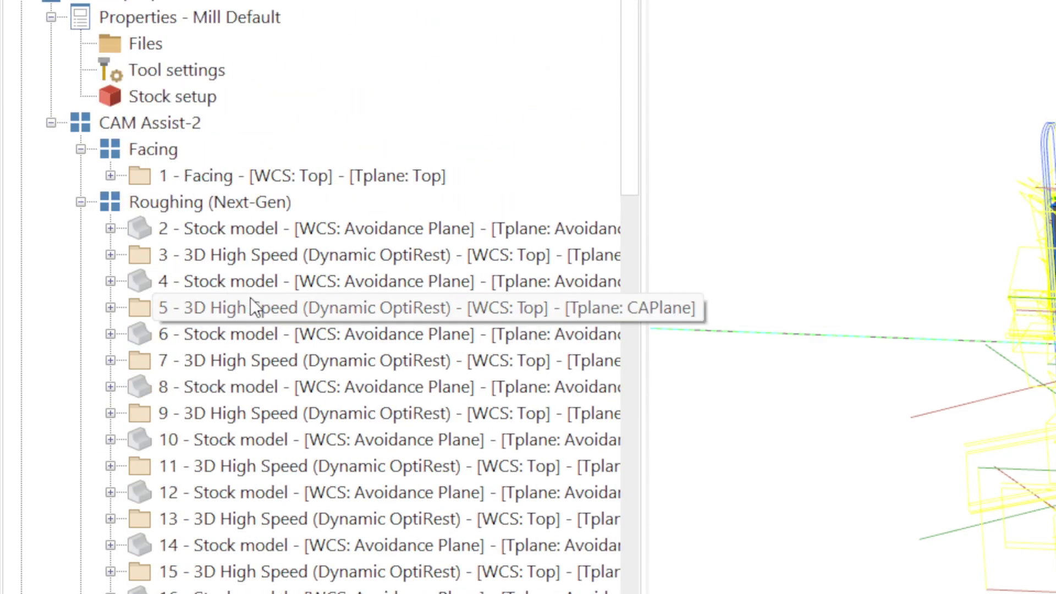